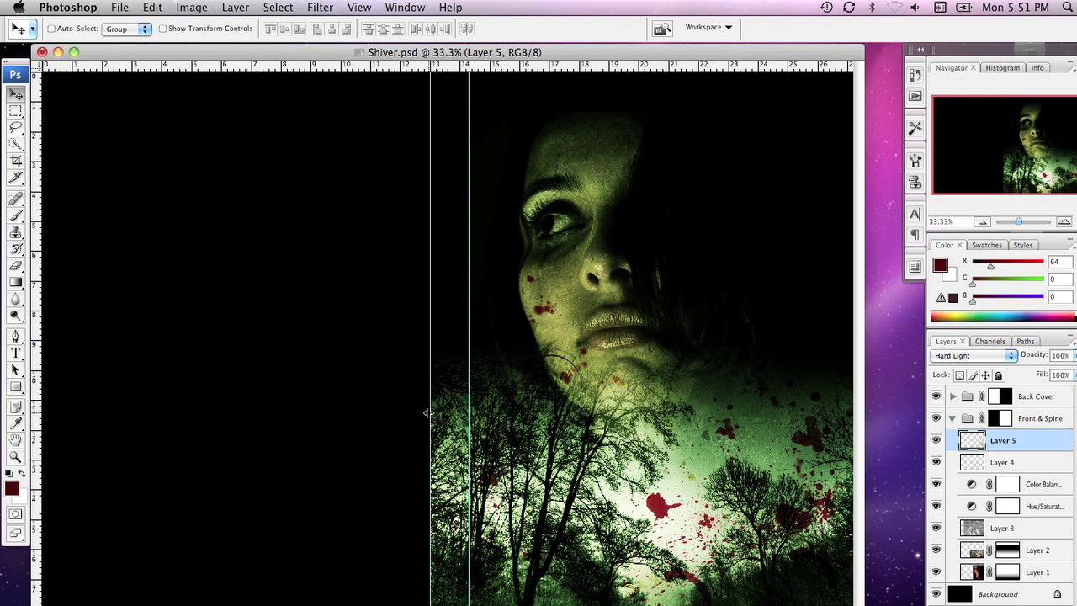
Draw a text box across the top of the front cover, from about 15 to 26 on the horizontal ruler
{"action": "key", "text": "t"}
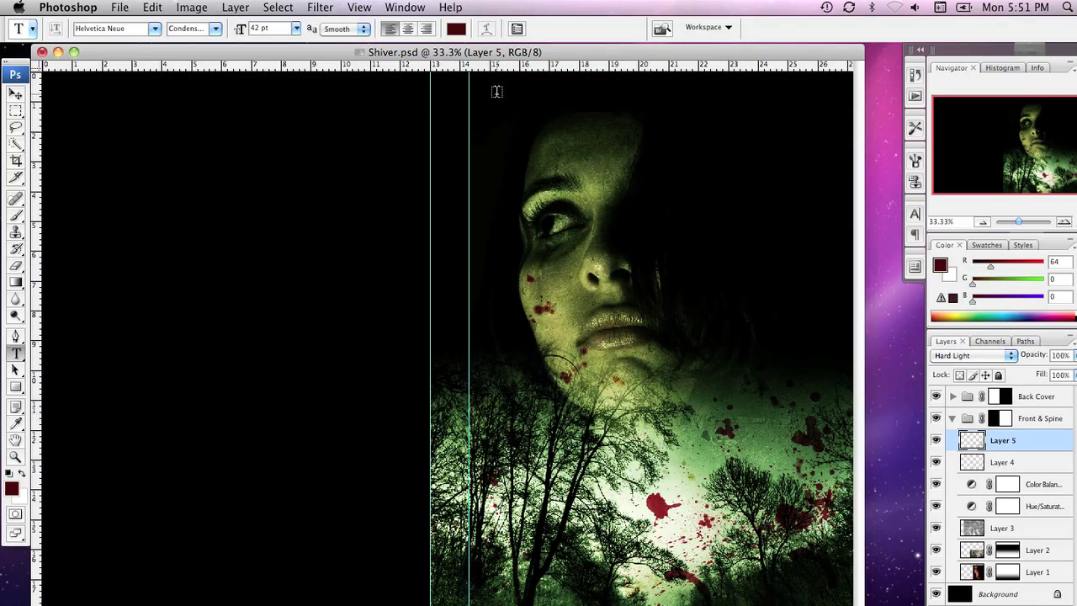
{"action": "left_click_drag", "start_coordinate": [495, 89], "coordinate": [818, 188]}
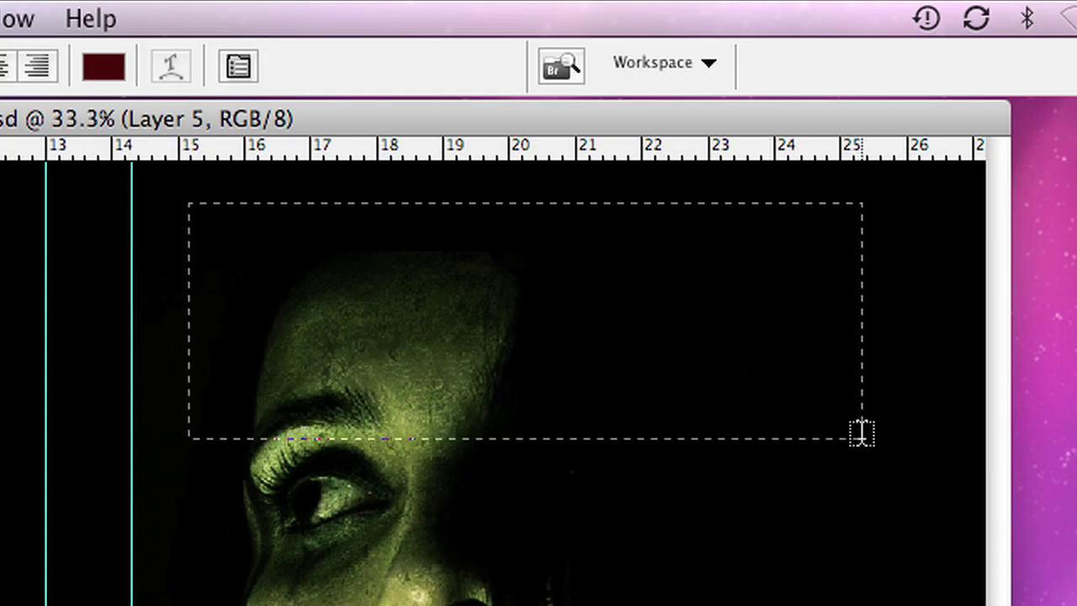
{"action": "left_click_drag", "start_coordinate": [905, 419], "coordinate": [934, 410]}
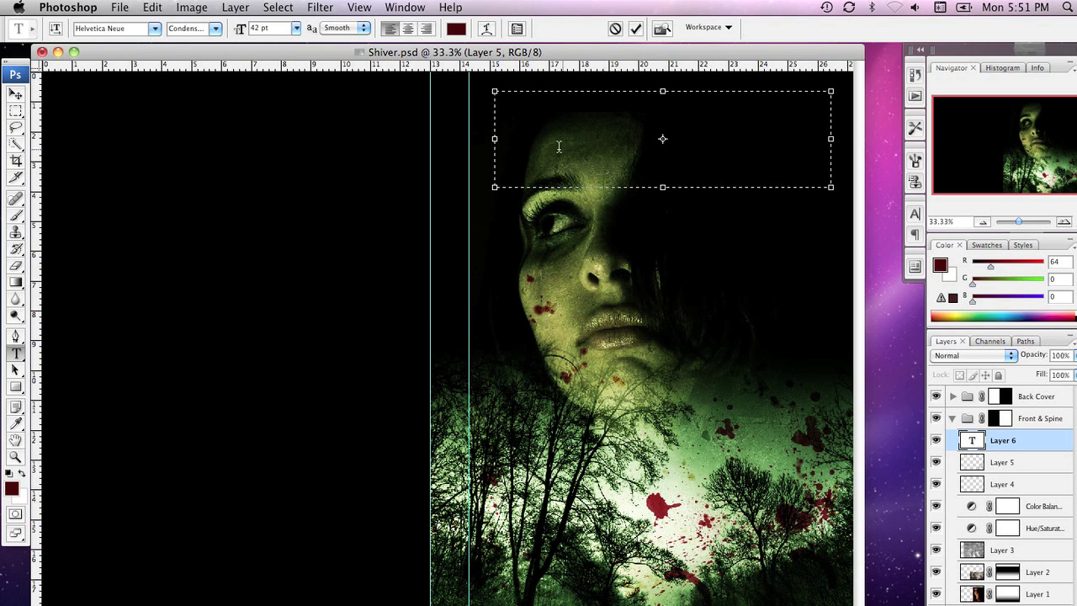
Show the character settings and set the font to Trajan Pro Regular
{"action": "left_click", "coordinate": [407, 8]}
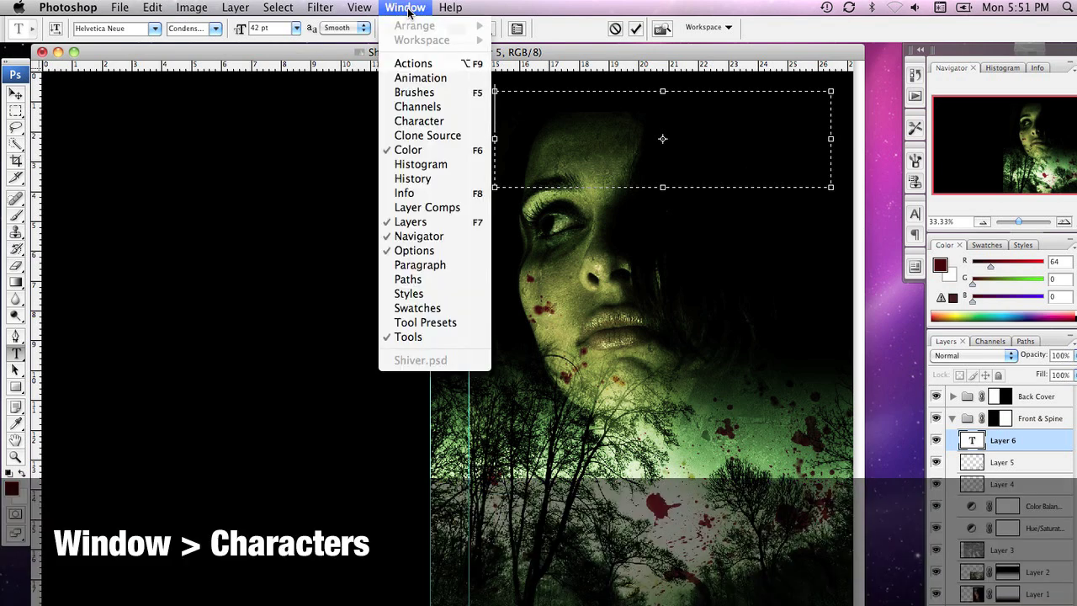
{"action": "left_click", "coordinate": [419, 120]}
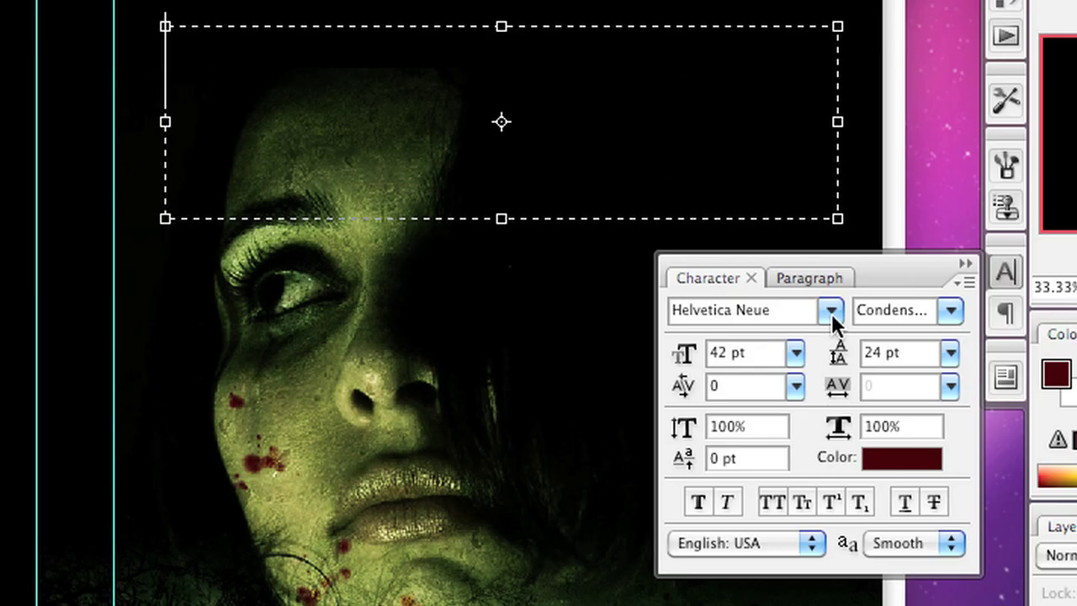
{"action": "left_click", "coordinate": [805, 313]}
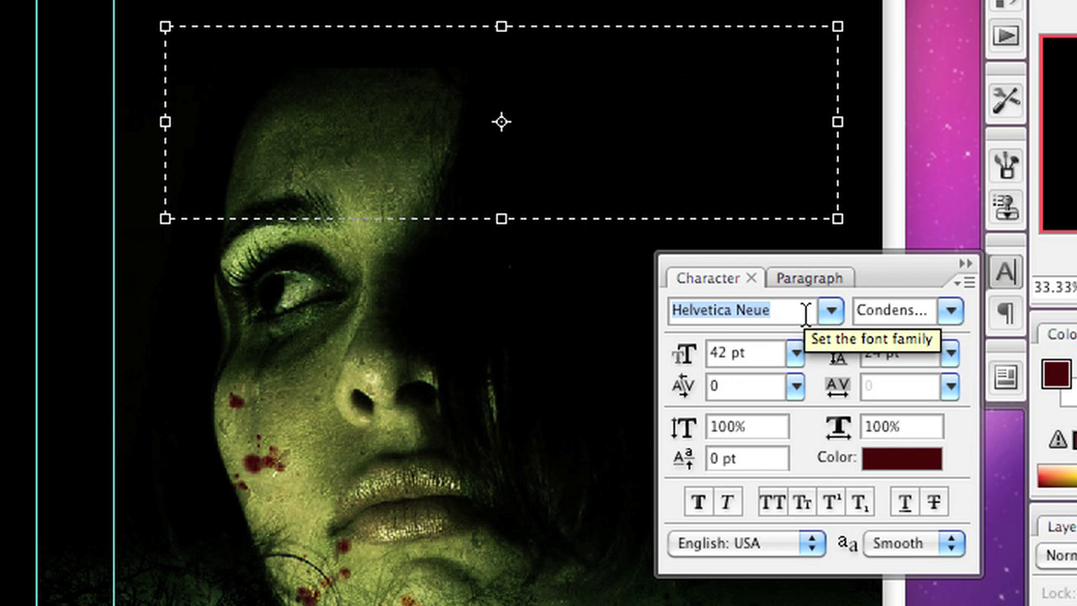
{"action": "type", "text": "Trajan Pro"}
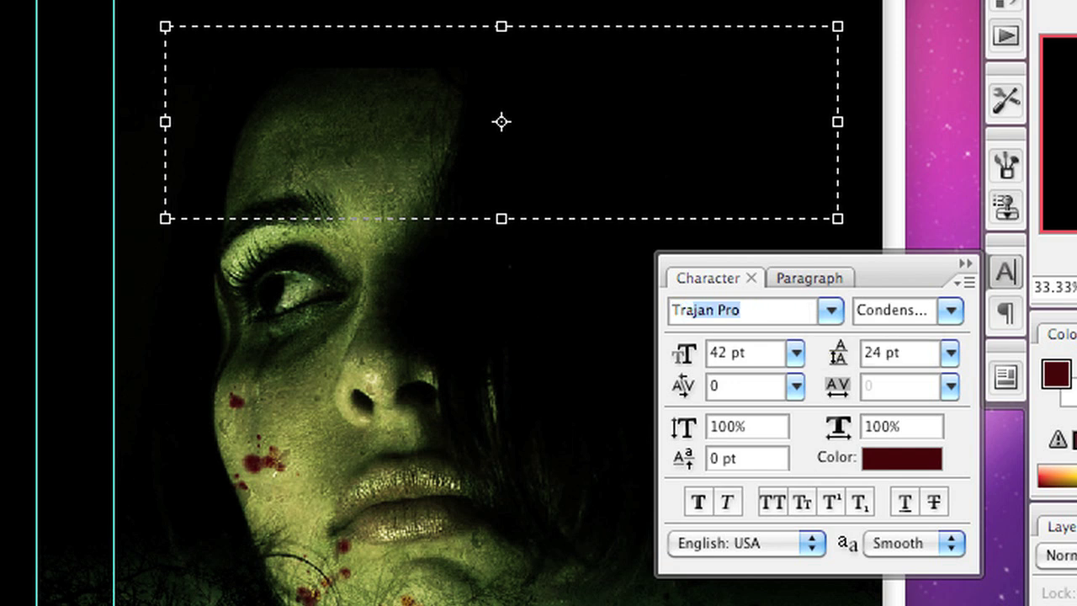
{"action": "key", "text": "Tab"}
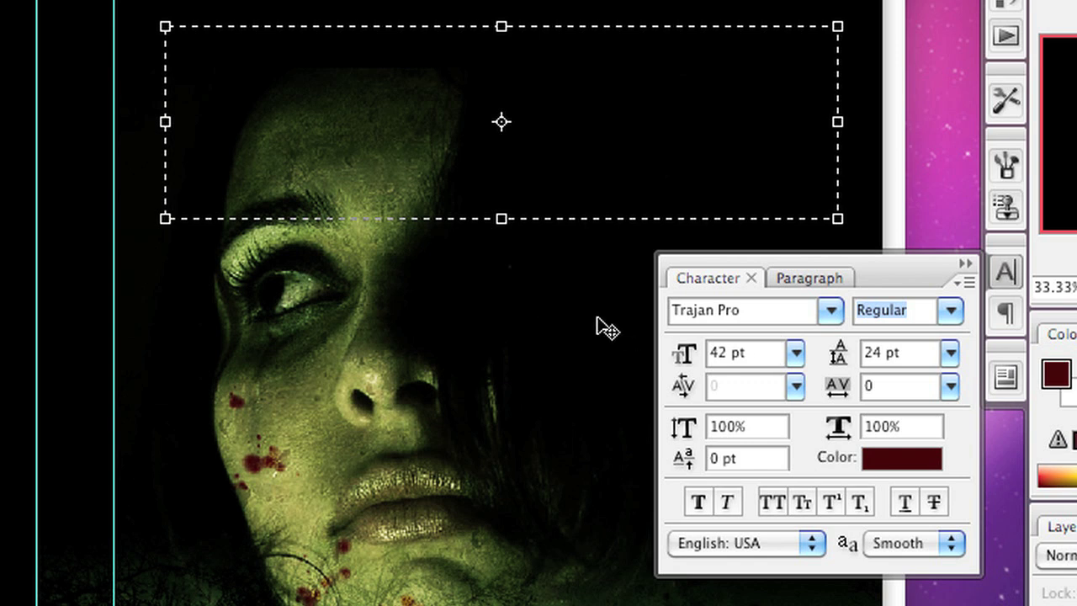
Enter the title "SHIVER" in the text box and set its text colour to white (ffffff)
{"action": "left_click", "coordinate": [365, 116]}
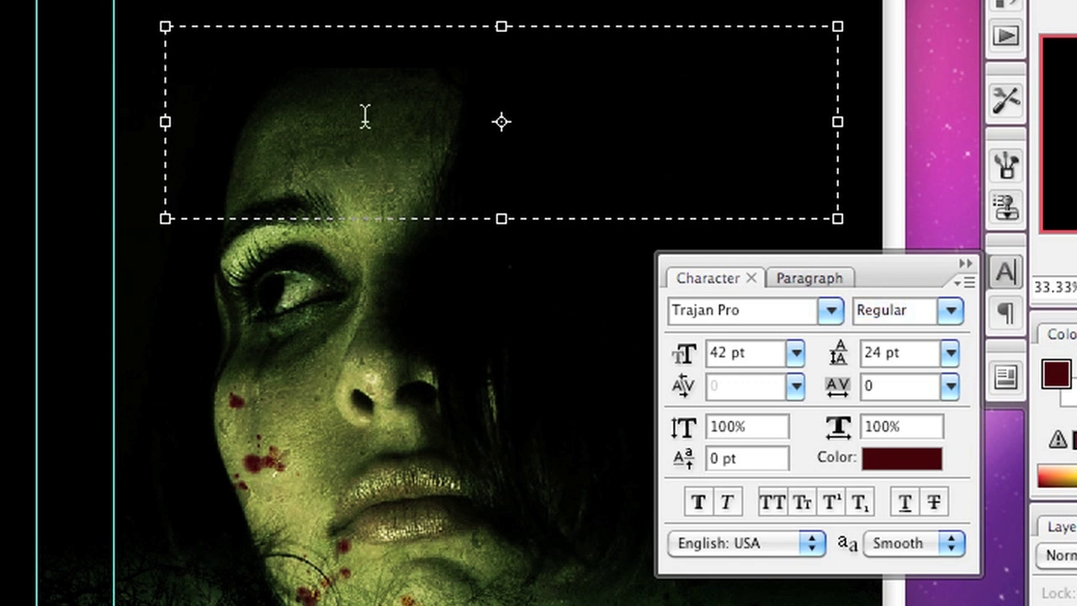
{"action": "type", "text": "SHIVE"}
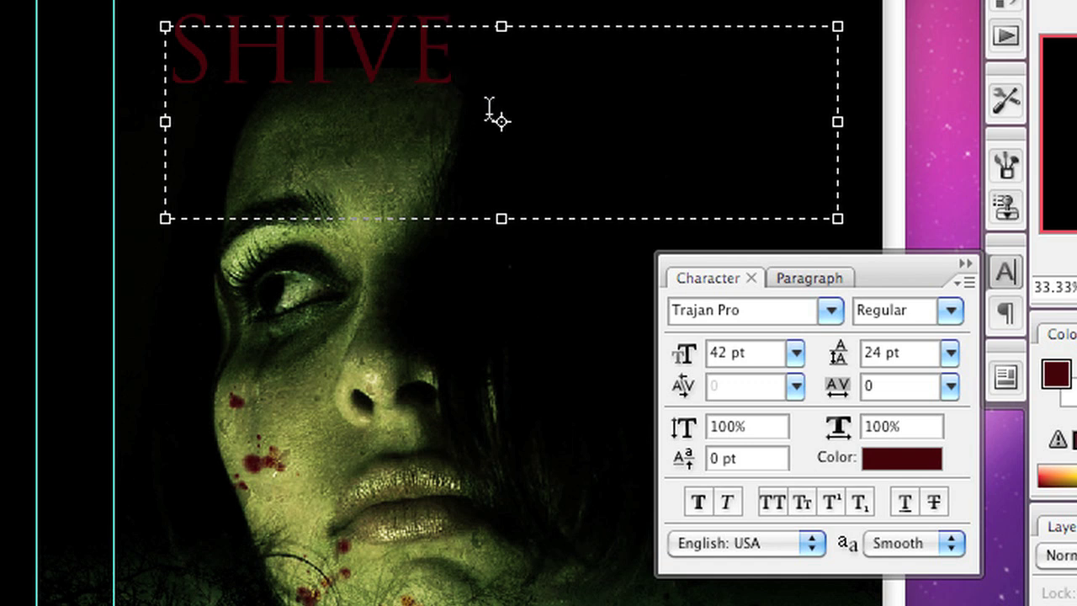
{"action": "left_click_drag", "start_coordinate": [500, 84], "coordinate": [159, 78]}
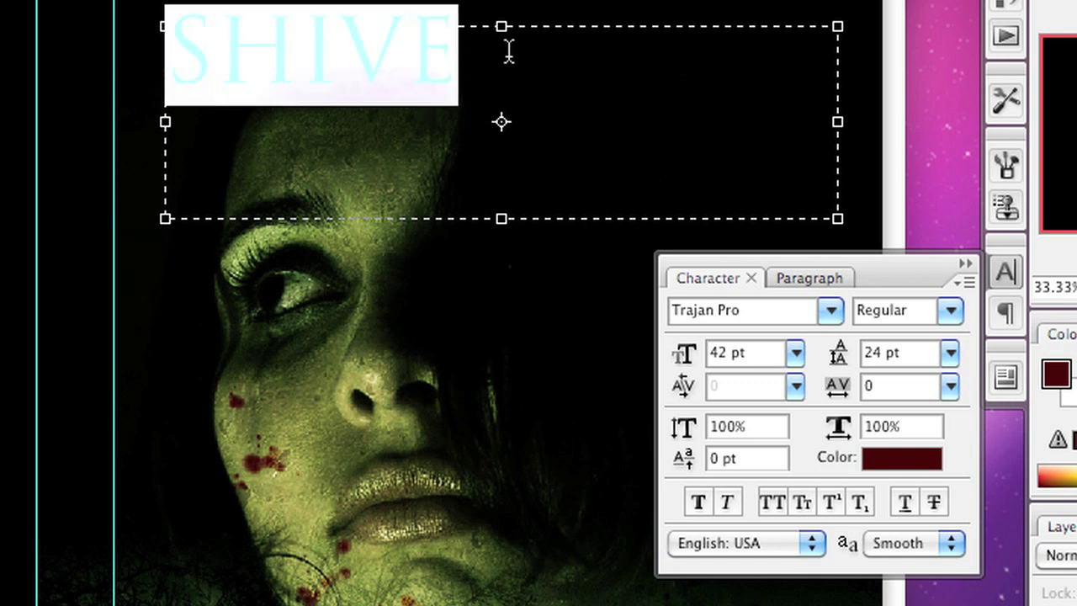
{"action": "left_click", "coordinate": [914, 467]}
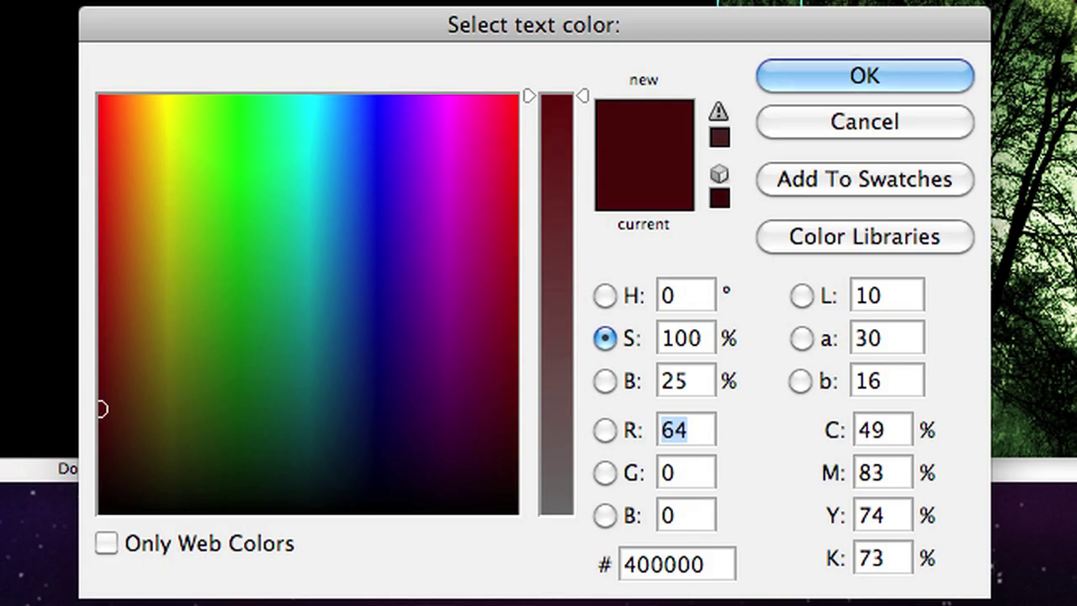
{"action": "type", "text": "255"}
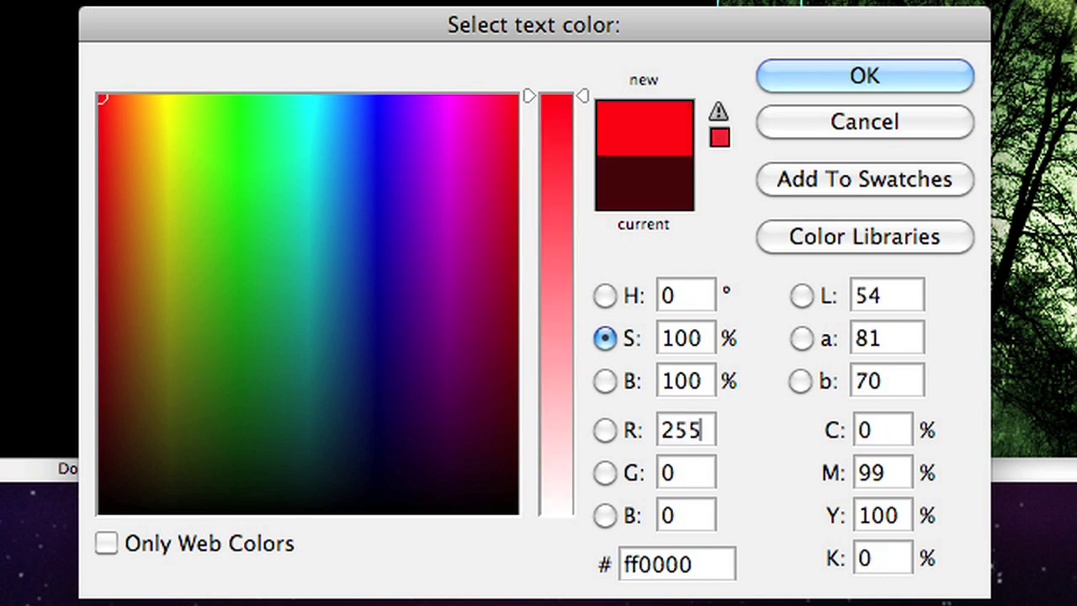
{"action": "left_click_drag", "start_coordinate": [582, 98], "coordinate": [602, 547]}
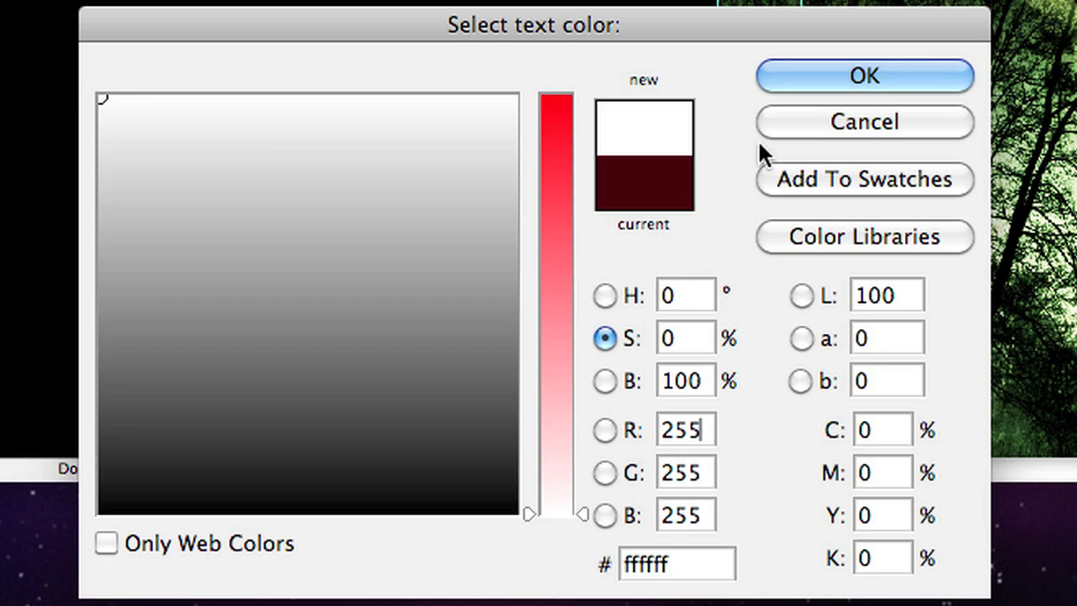
{"action": "left_click", "coordinate": [846, 75]}
{"action": "left_click", "coordinate": [672, 98]}
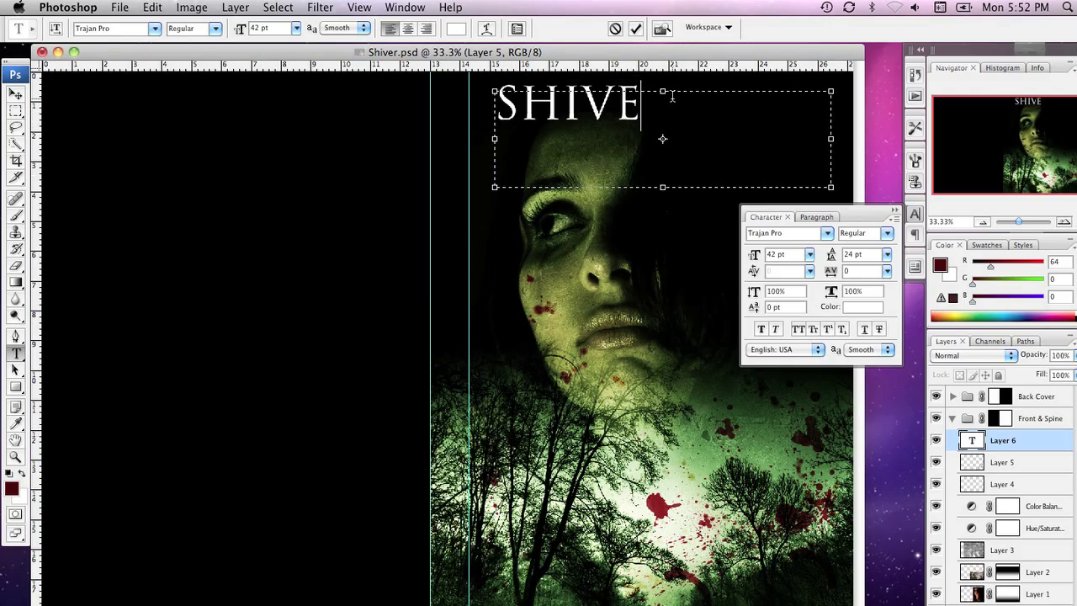
{"action": "type", "text": "R"}
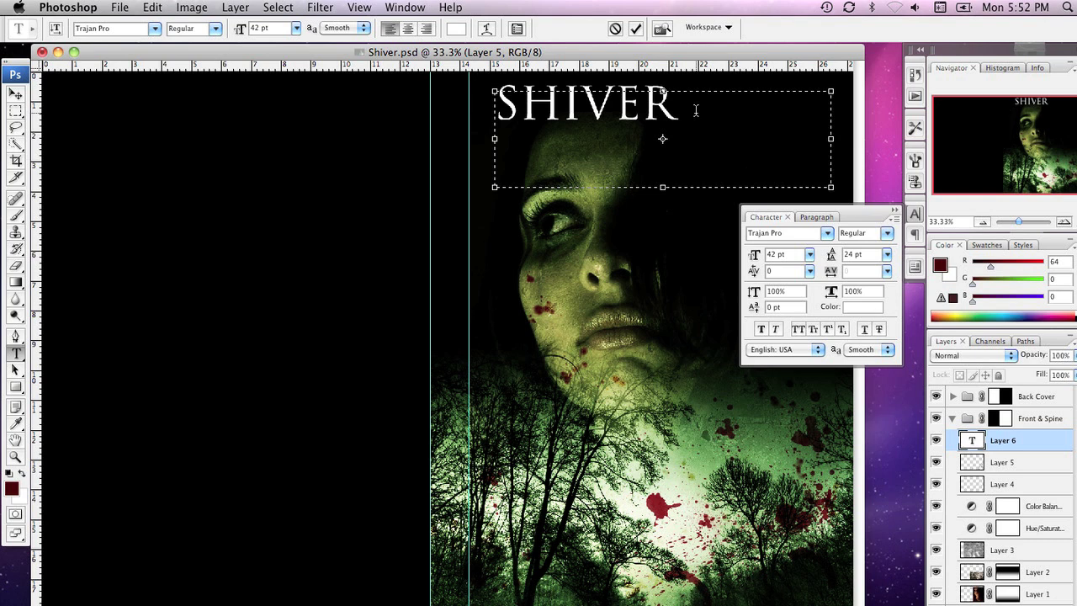
Set the SHIVER title's size to 68 pt and shift the committed text slightly down and to the right on the front cover
{"action": "left_click_drag", "start_coordinate": [679, 105], "coordinate": [487, 108]}
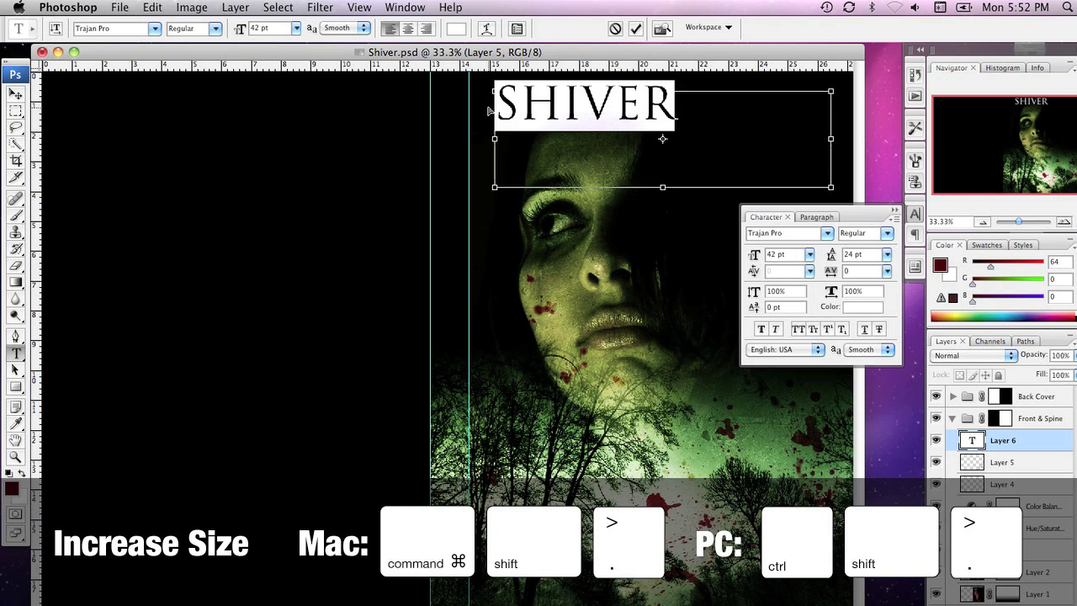
{"action": "key", "text": "super+shift+period"}
{"action": "key", "text": "super+shift+period"}
{"action": "key", "text": "super+shift+period"}
{"action": "key", "text": "super+shift+period"}
{"action": "key", "text": "super+shift+period"}
{"action": "key", "text": "super+shift+period"}
{"action": "key", "text": "super+shift+period"}
{"action": "key", "text": "super+shift+period"}
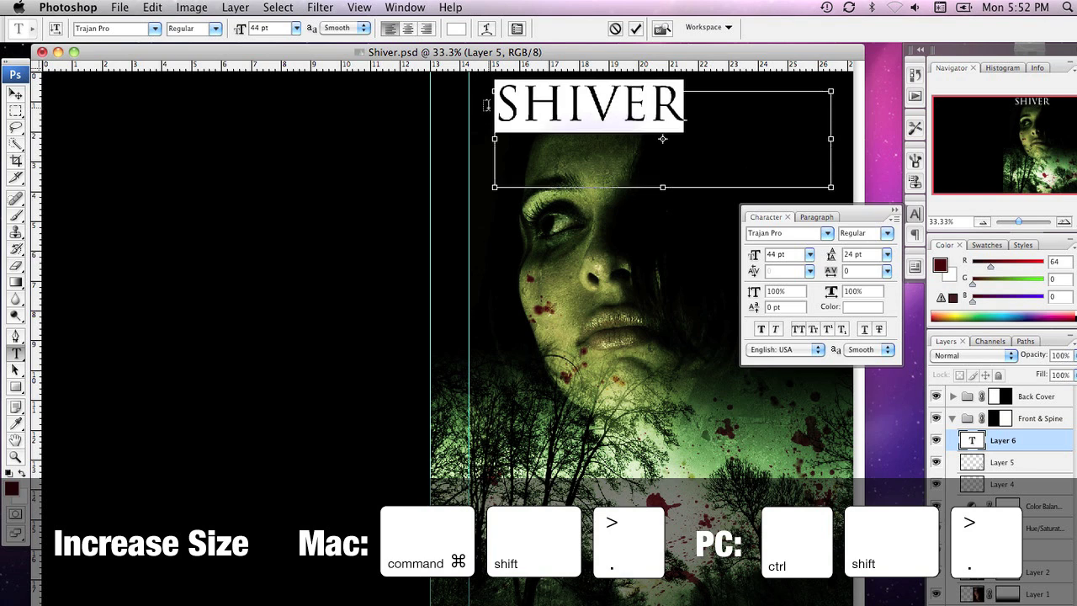
{"action": "key", "text": "super+shift+period"}
{"action": "key", "text": "super+shift+period"}
{"action": "key", "text": "super+shift+period"}
{"action": "key", "text": "super+shift+period"}
{"action": "key", "text": "super+shift+period"}
{"action": "key", "text": "super+shift+period"}
{"action": "key", "text": "super+shift+period"}
{"action": "key", "text": "super+shift+period"}
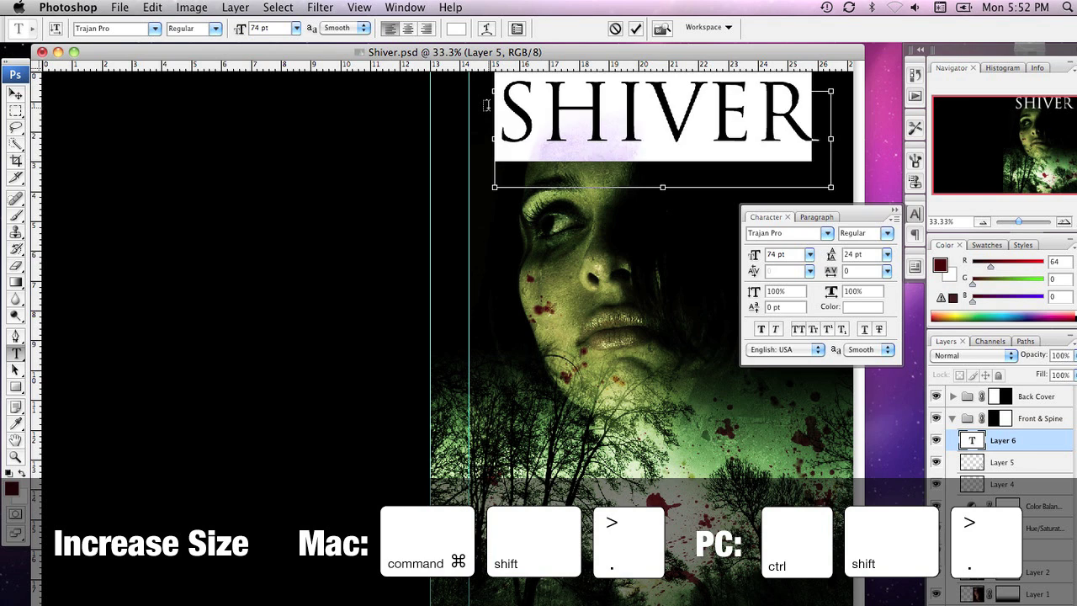
{"action": "key", "text": "super+shift+comma"}
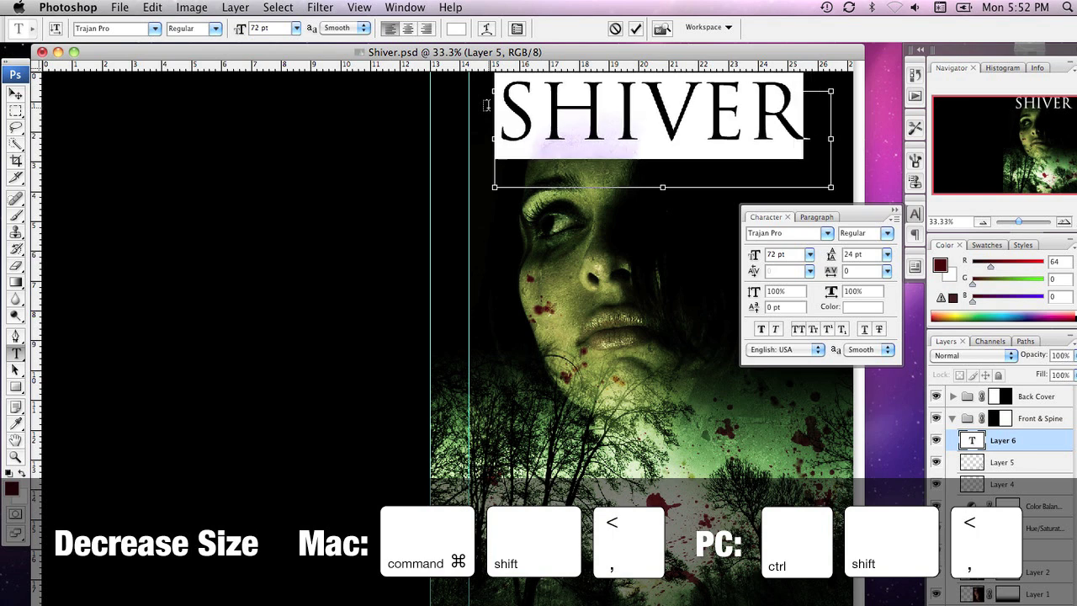
{"action": "key", "text": "super+shift+comma"}
{"action": "key", "text": "super+shift+comma"}
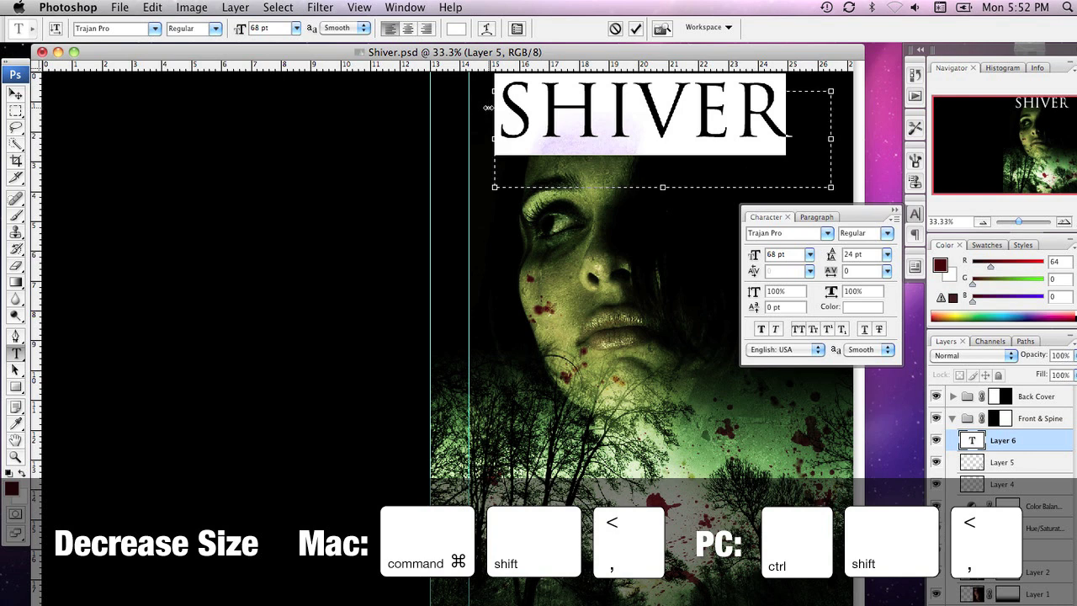
{"action": "key", "text": "super+Return"}
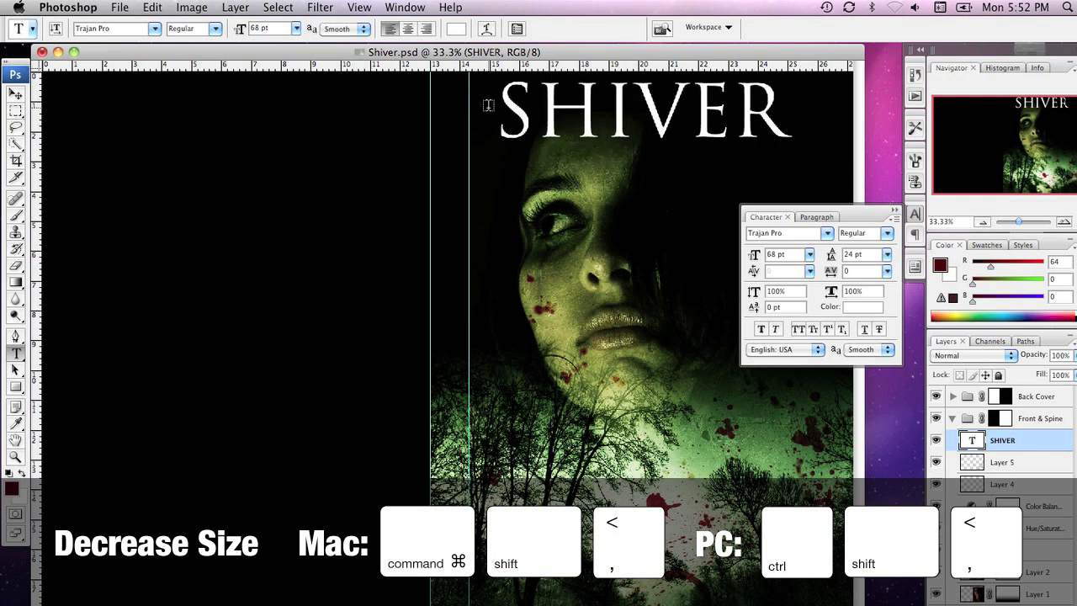
{"action": "left_click", "coordinate": [16, 93]}
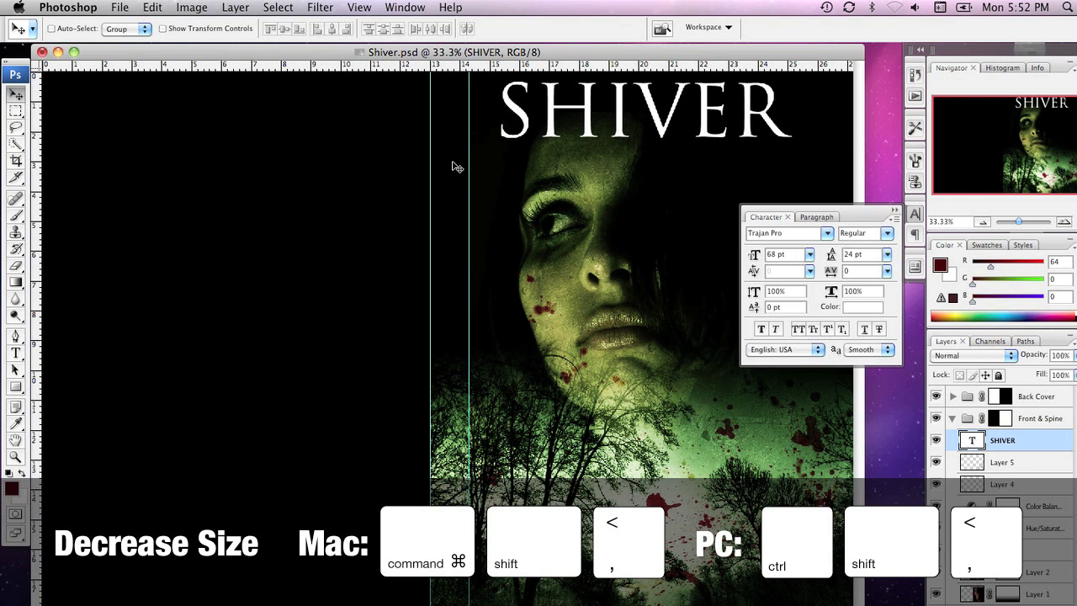
{"action": "left_click_drag", "start_coordinate": [694, 113], "coordinate": [712, 129]}
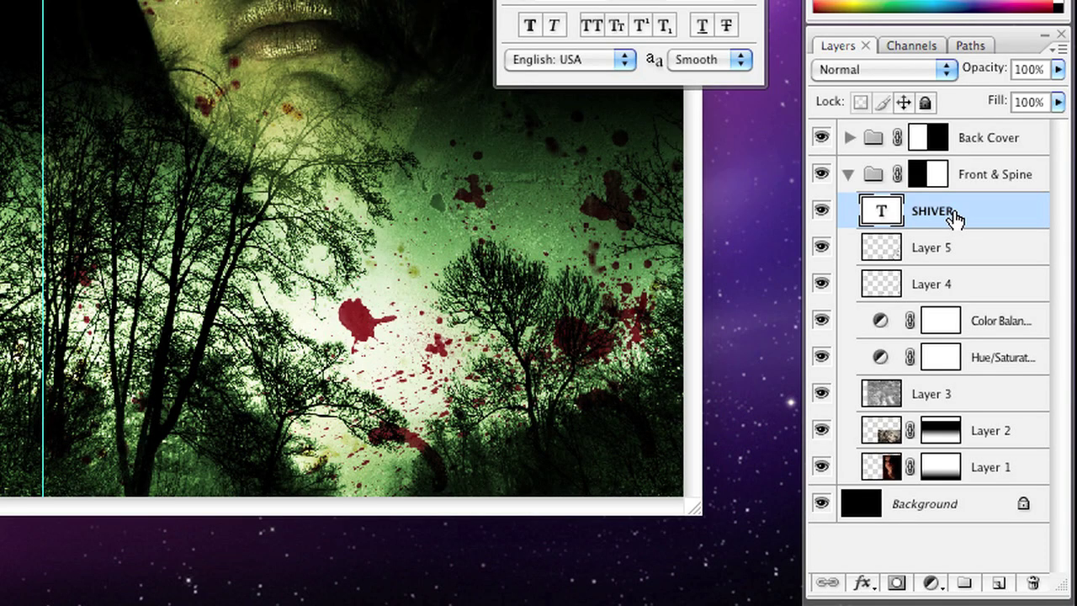
Duplicate the SHIVER text layer and rename the original layer as Glow
{"action": "left_click_drag", "start_coordinate": [949, 217], "coordinate": [999, 580]}
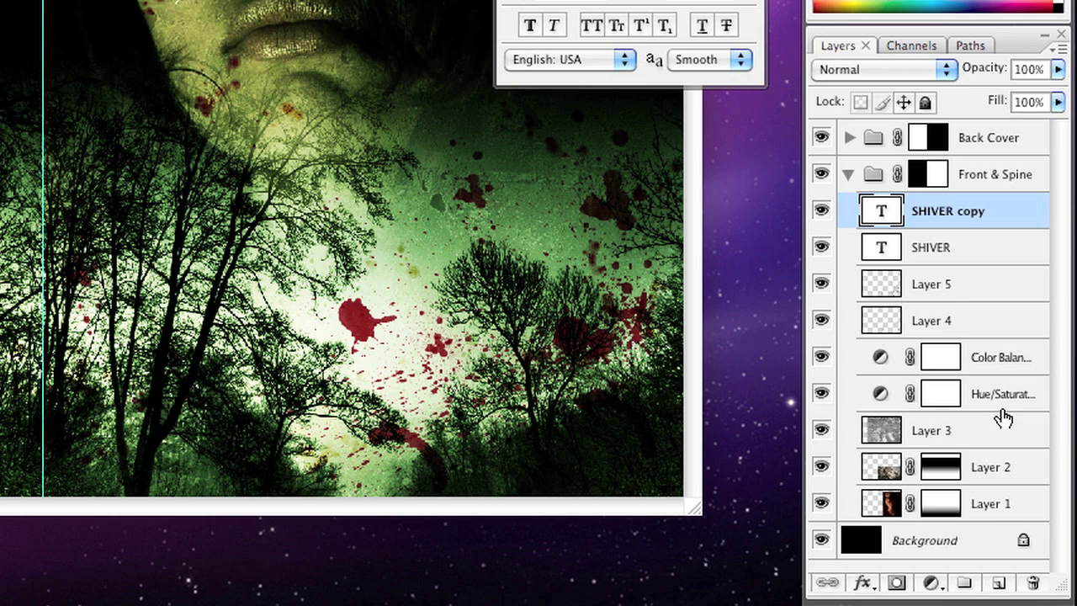
{"action": "left_click", "coordinate": [940, 249]}
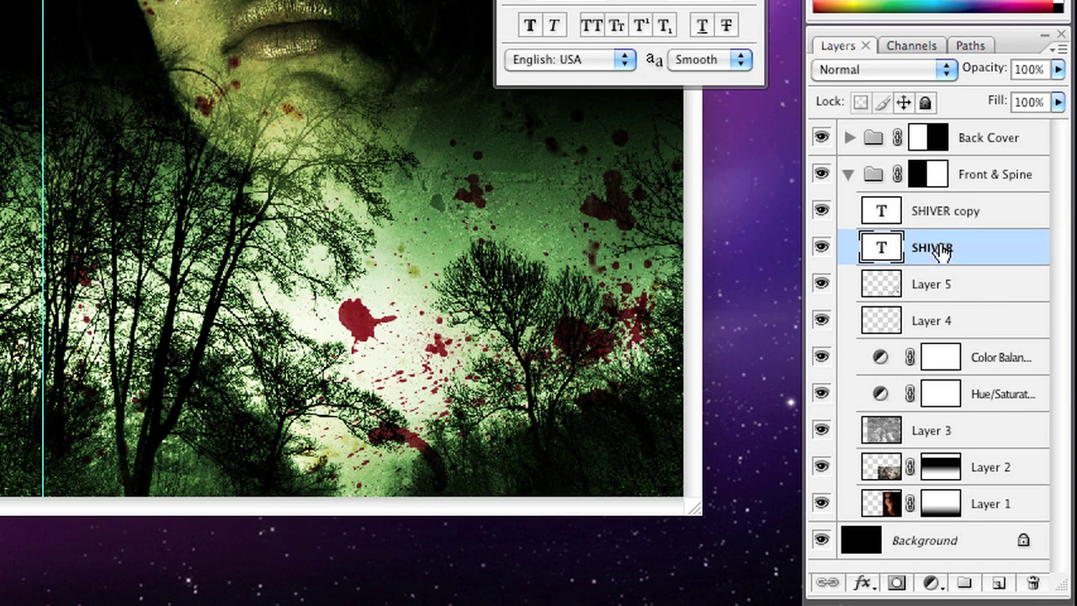
{"action": "double_click", "coordinate": [940, 249]}
{"action": "type", "text": "GLow"}
{"action": "key", "text": "Return"}
{"action": "double_click", "coordinate": [938, 249]}
{"action": "type", "text": "Glow"}
{"action": "key", "text": "Return"}
Hide the SHIVER copy layer and add an Outer Glow effect to the Glow layer, keeping the title in view
{"action": "left_click", "coordinate": [950, 212]}
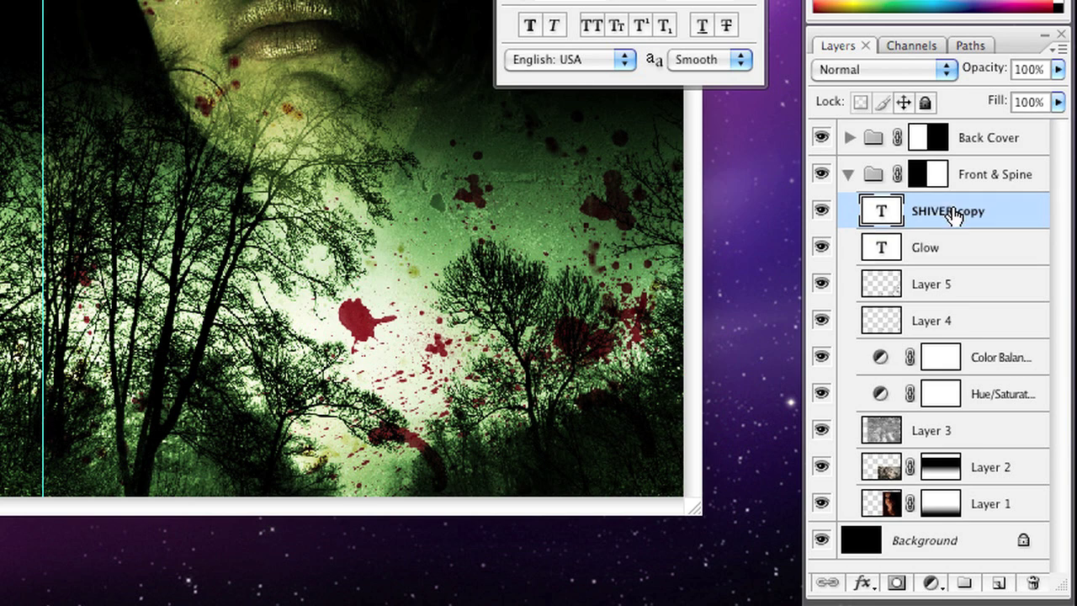
{"action": "left_click", "coordinate": [822, 215]}
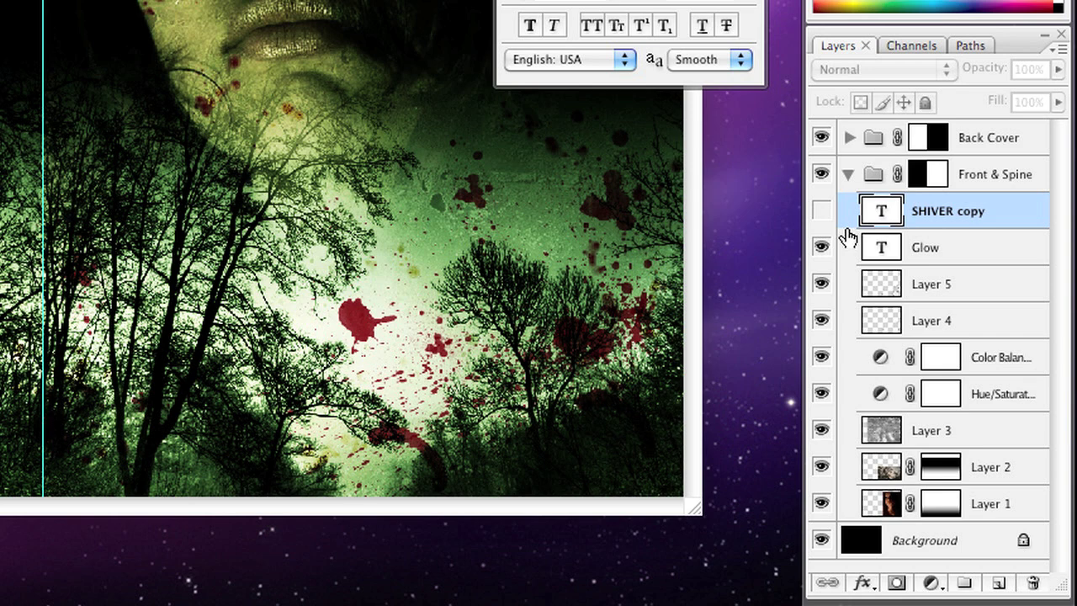
{"action": "left_click", "coordinate": [913, 252]}
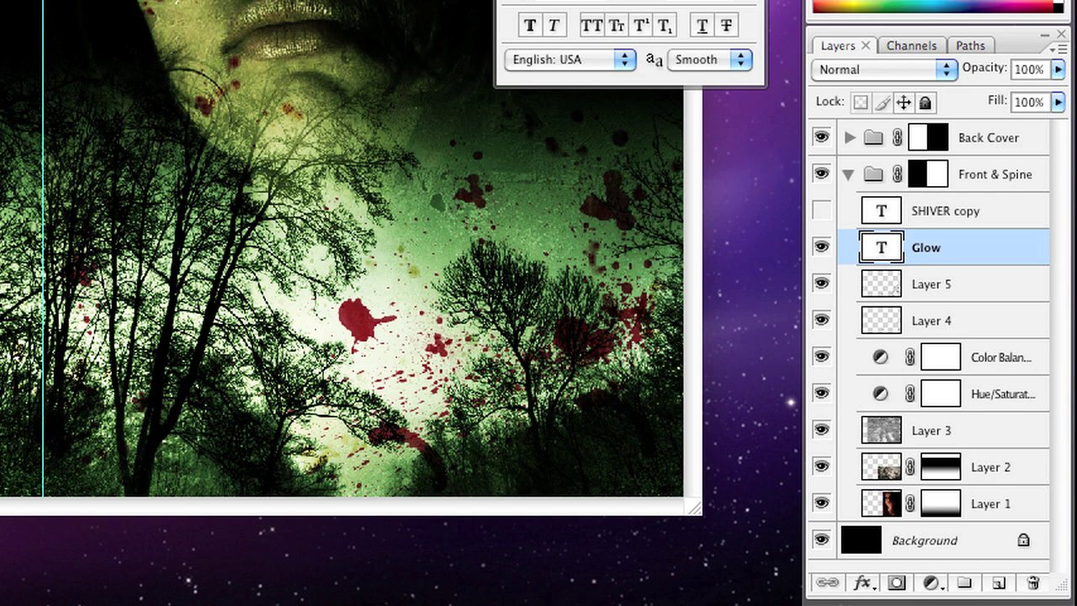
{"action": "left_click", "coordinate": [865, 583]}
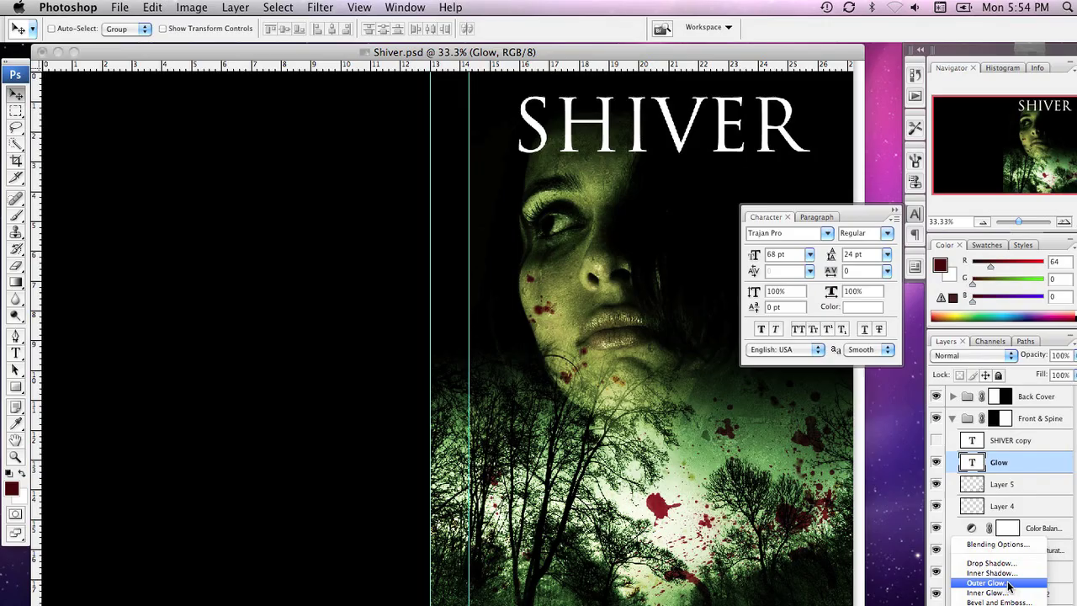
{"action": "left_click", "coordinate": [1008, 582]}
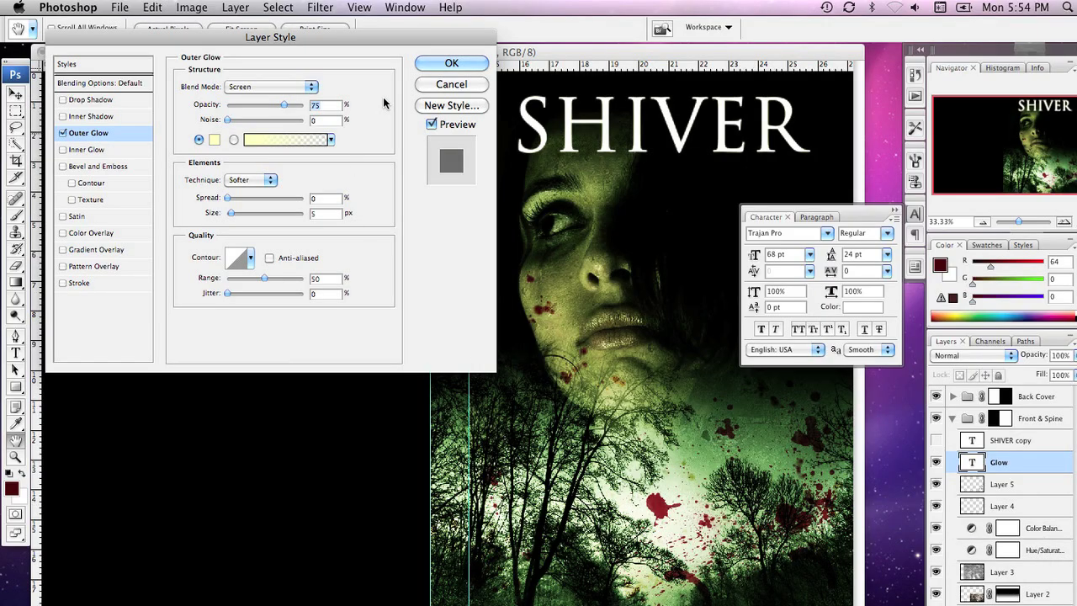
{"action": "left_click_drag", "start_coordinate": [397, 34], "coordinate": [552, 176]}
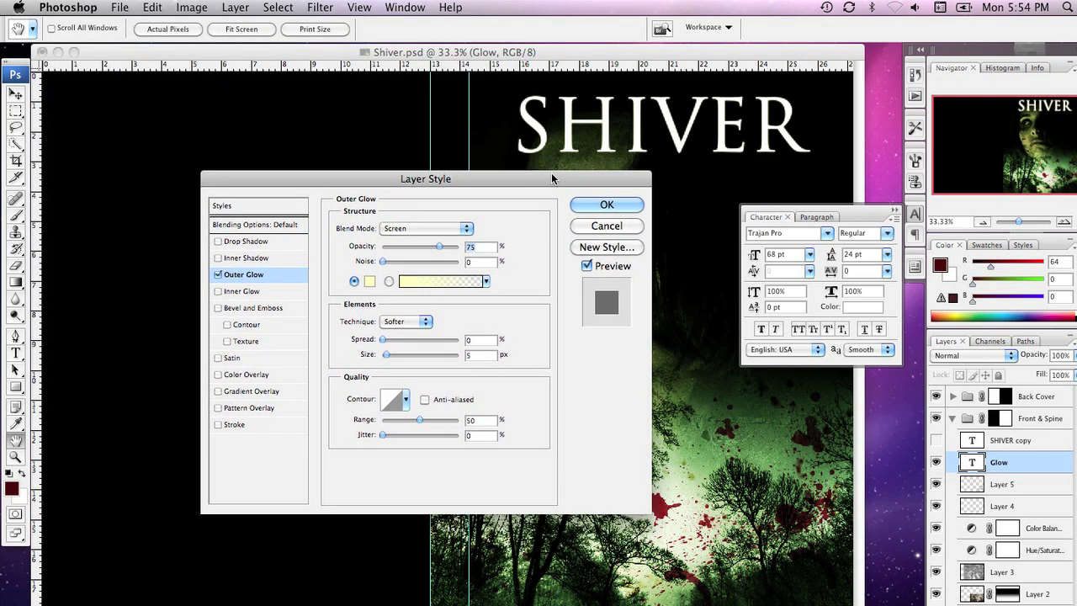
Set the Outer Glow colour to white
{"action": "left_click", "coordinate": [367, 282]}
{"action": "left_click_drag", "start_coordinate": [346, 486], "coordinate": [353, 604]}
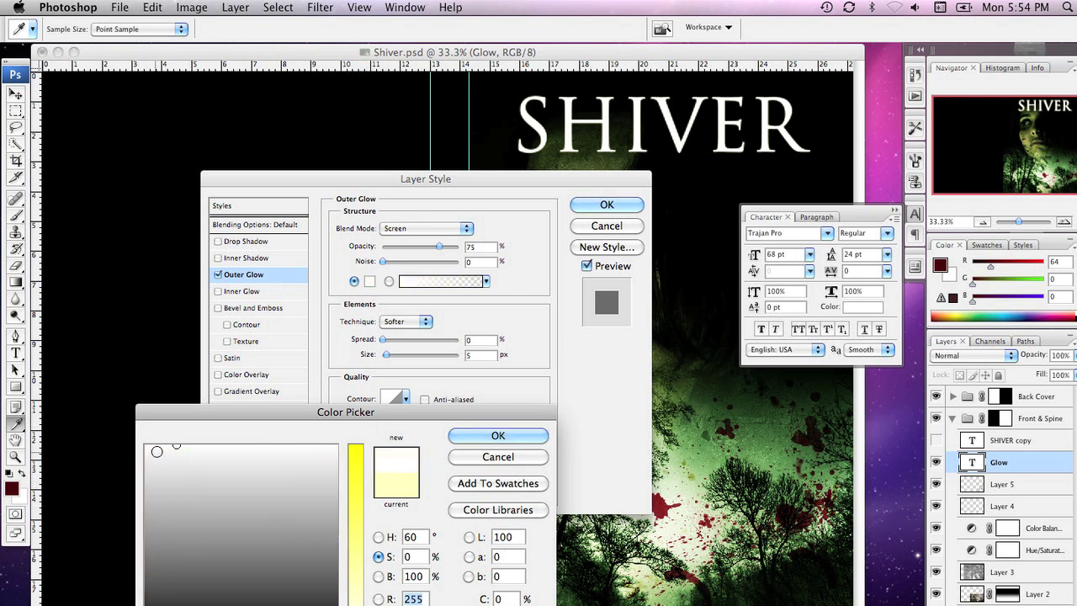
{"action": "left_click_drag", "start_coordinate": [157, 452], "coordinate": [93, 422]}
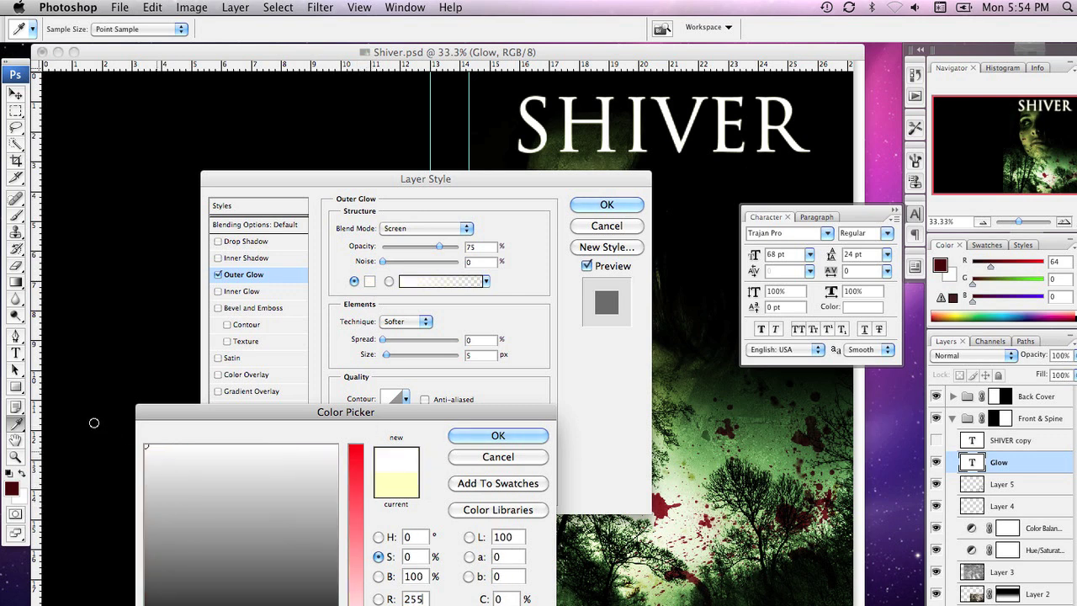
{"action": "left_click", "coordinate": [481, 435]}
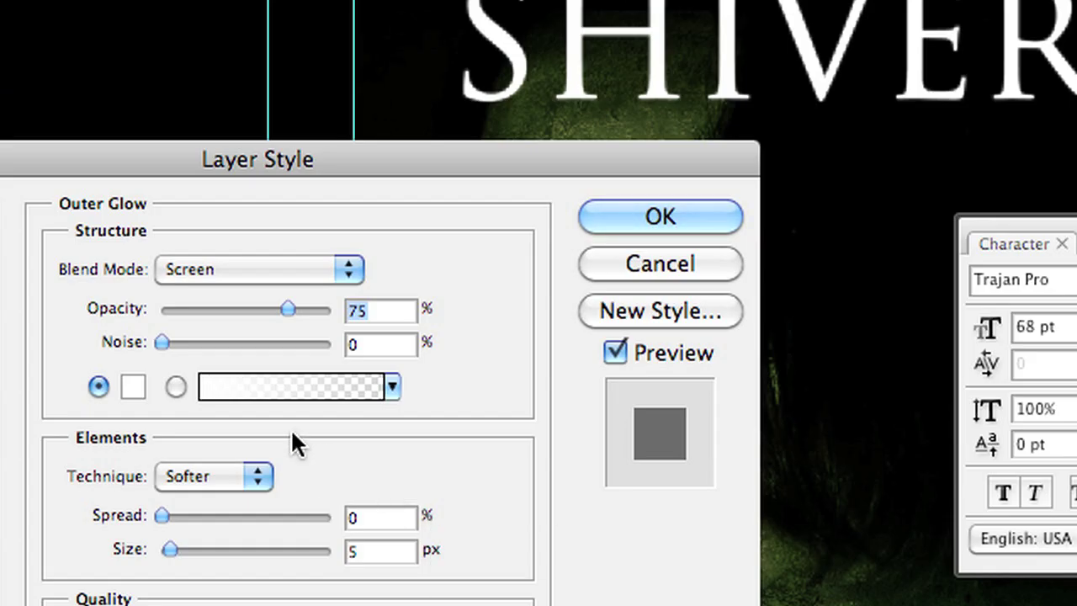
Apply the Glow layer's Outer Glow with Normal blend mode, 100% opacity, 2% spread and 62 px size
{"action": "left_click", "coordinate": [291, 269]}
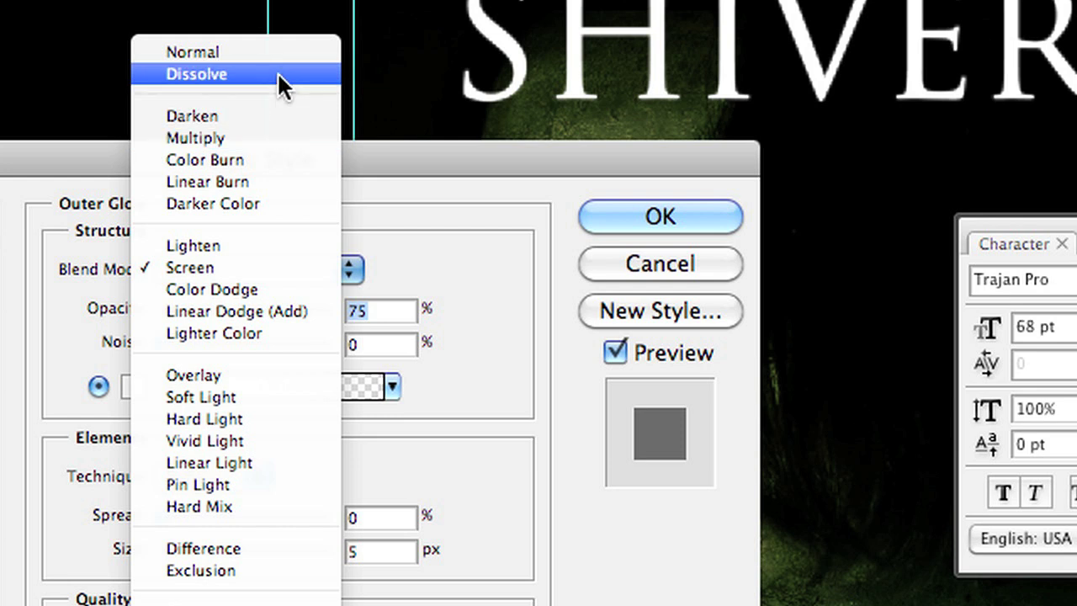
{"action": "left_click", "coordinate": [280, 47]}
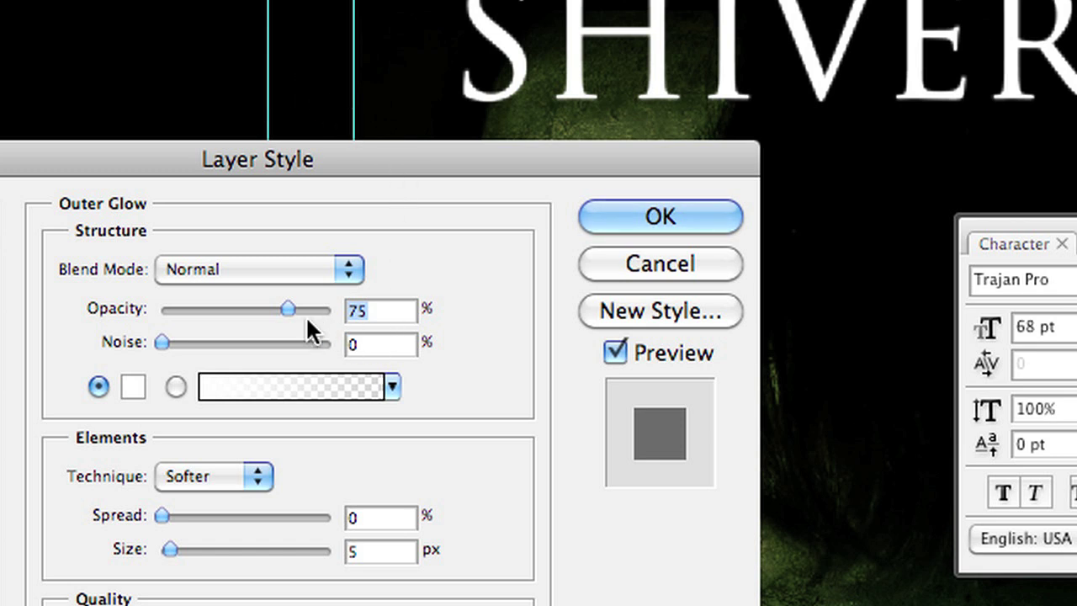
{"action": "left_click_drag", "start_coordinate": [293, 309], "coordinate": [428, 307]}
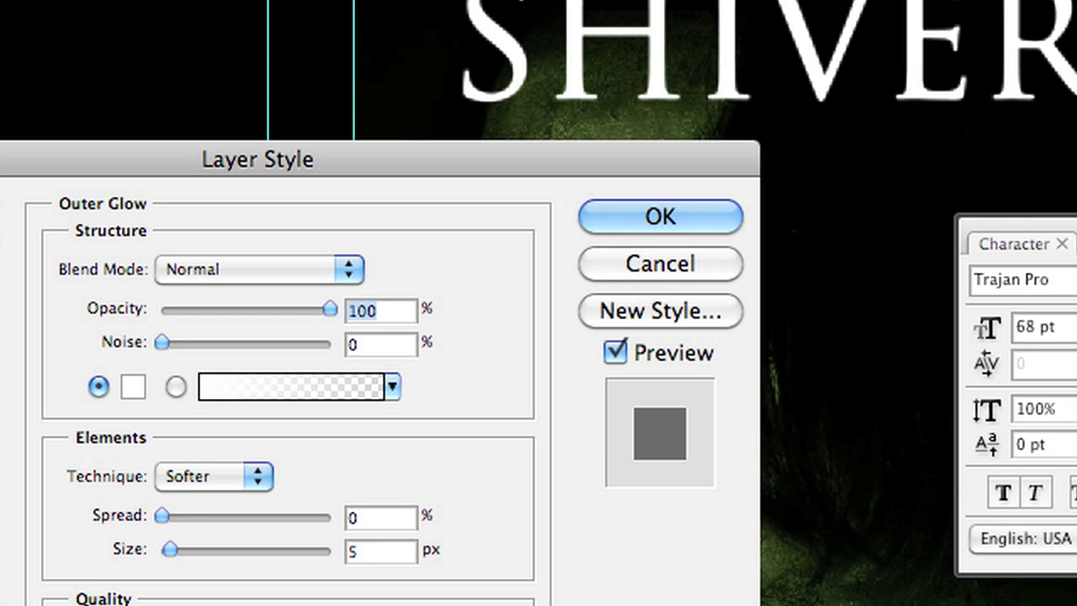
{"action": "left_click_drag", "start_coordinate": [165, 543], "coordinate": [199, 542]}
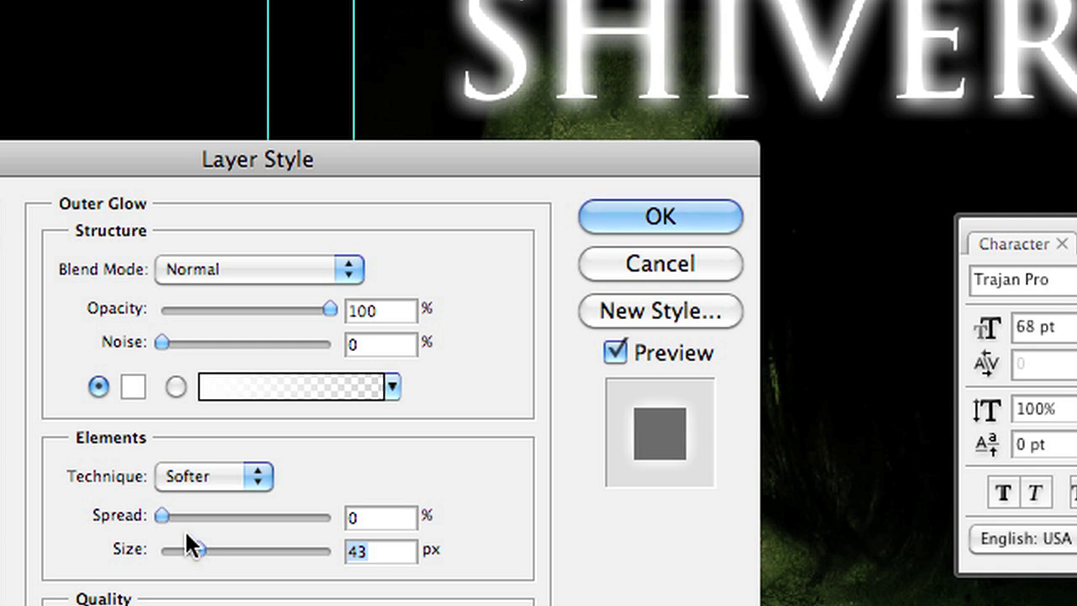
{"action": "left_click_drag", "start_coordinate": [163, 518], "coordinate": [164, 519]}
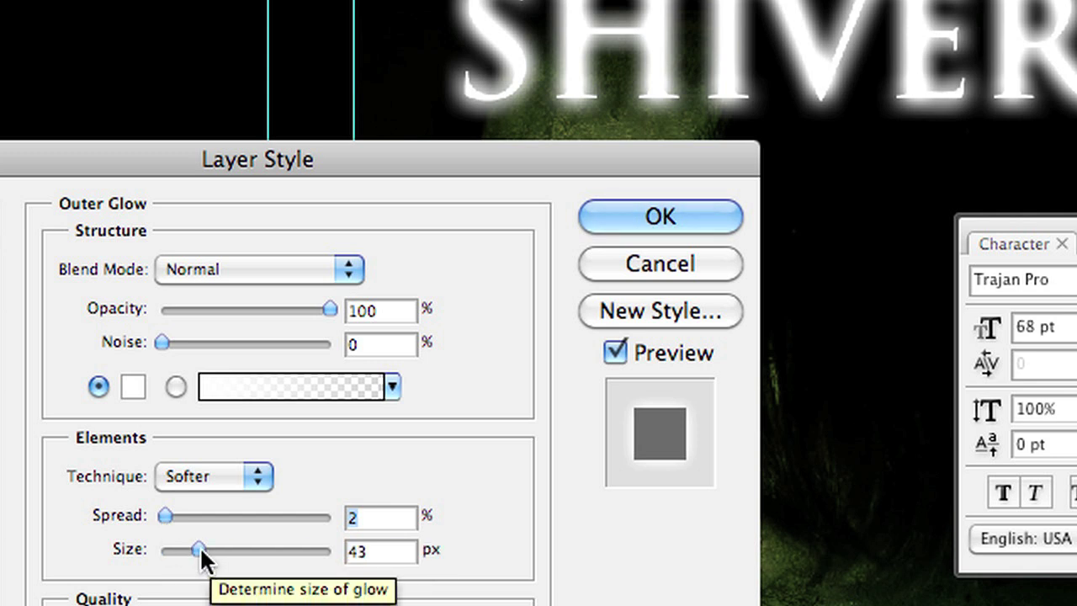
{"action": "left_click_drag", "start_coordinate": [199, 550], "coordinate": [208, 546]}
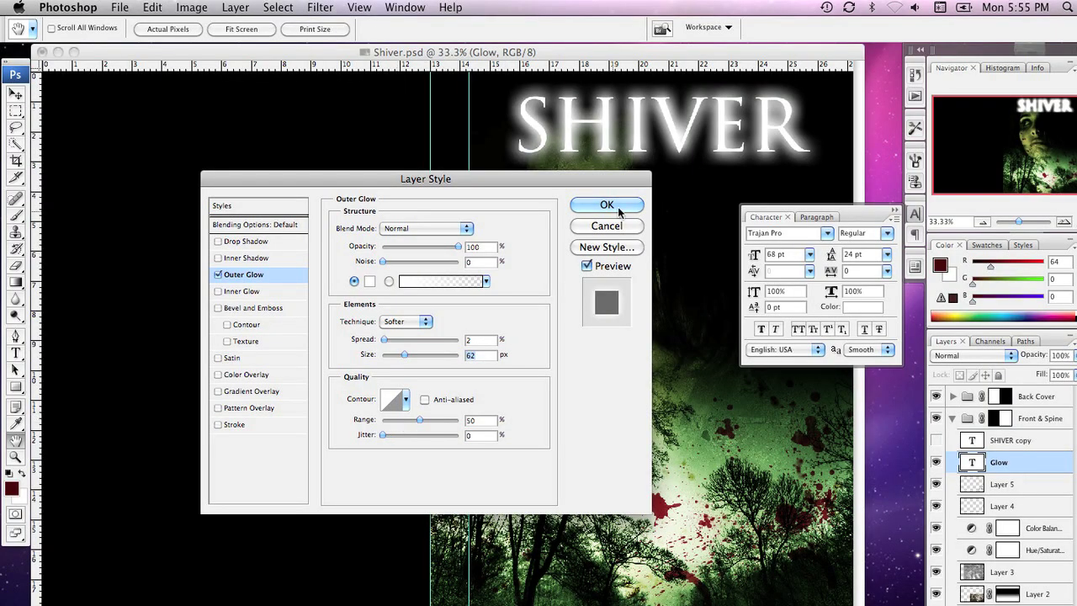
{"action": "left_click", "coordinate": [631, 206]}
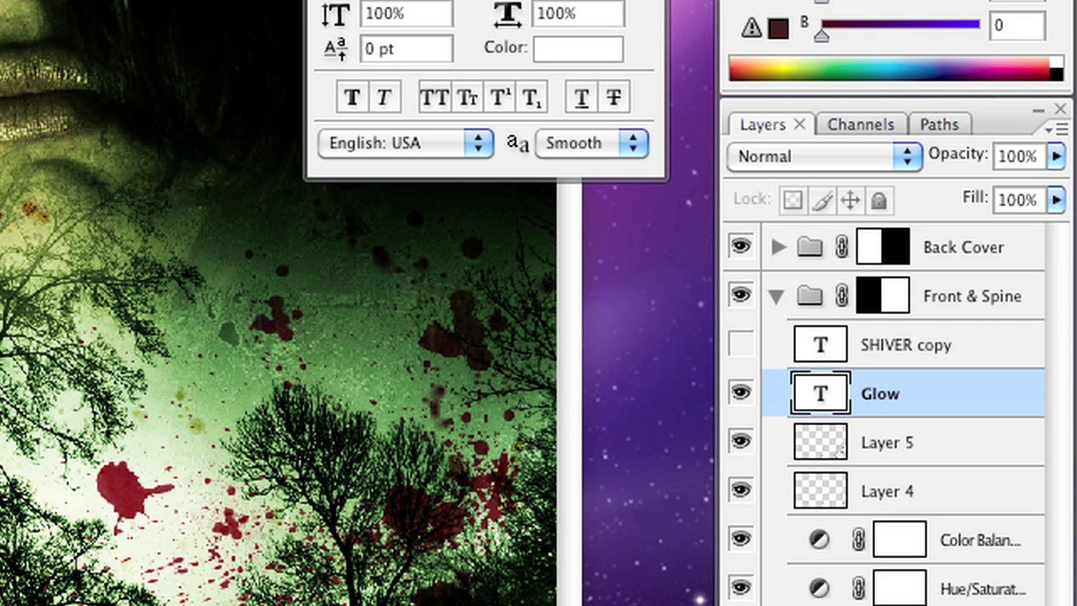
Convert the Glow layer to a Smart Object, and check its editable contents in Glow.psb before closing that file
{"action": "right_click", "coordinate": [908, 405]}
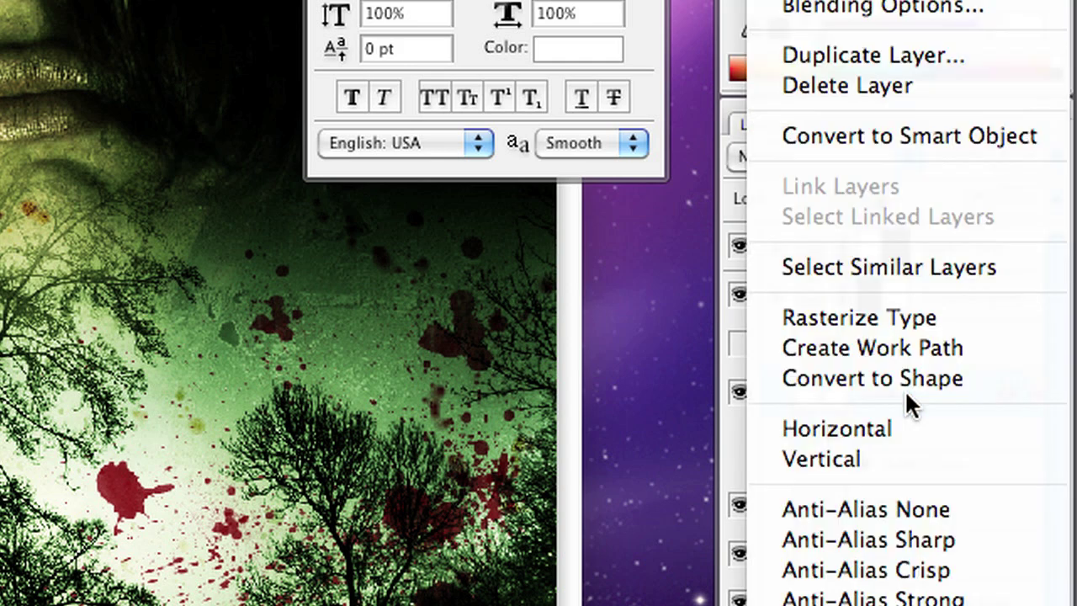
{"action": "left_click", "coordinate": [912, 140]}
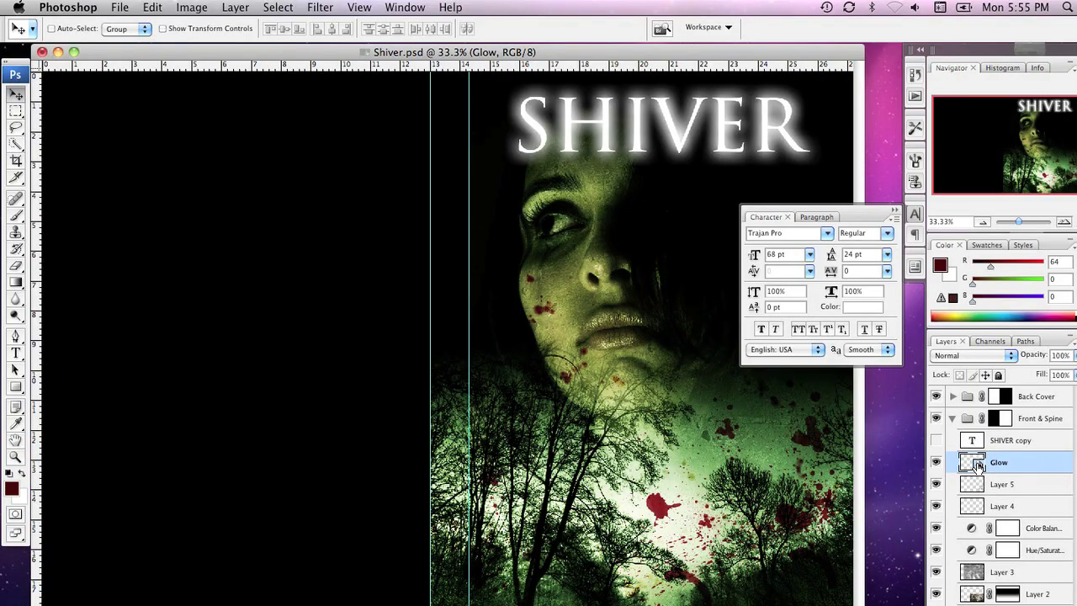
{"action": "double_click", "coordinate": [835, 401]}
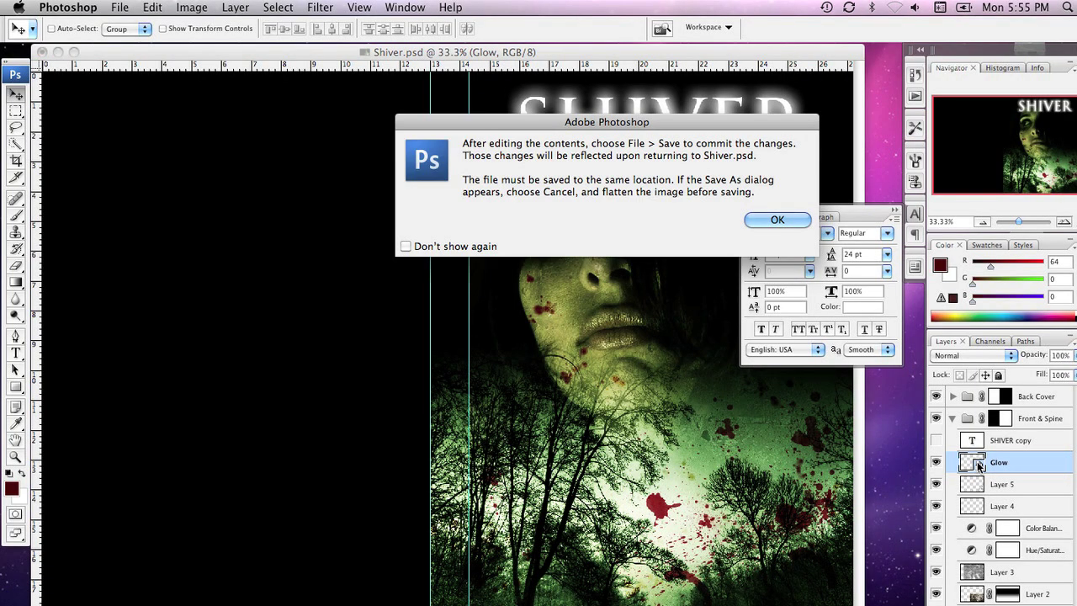
{"action": "left_click", "coordinate": [793, 219]}
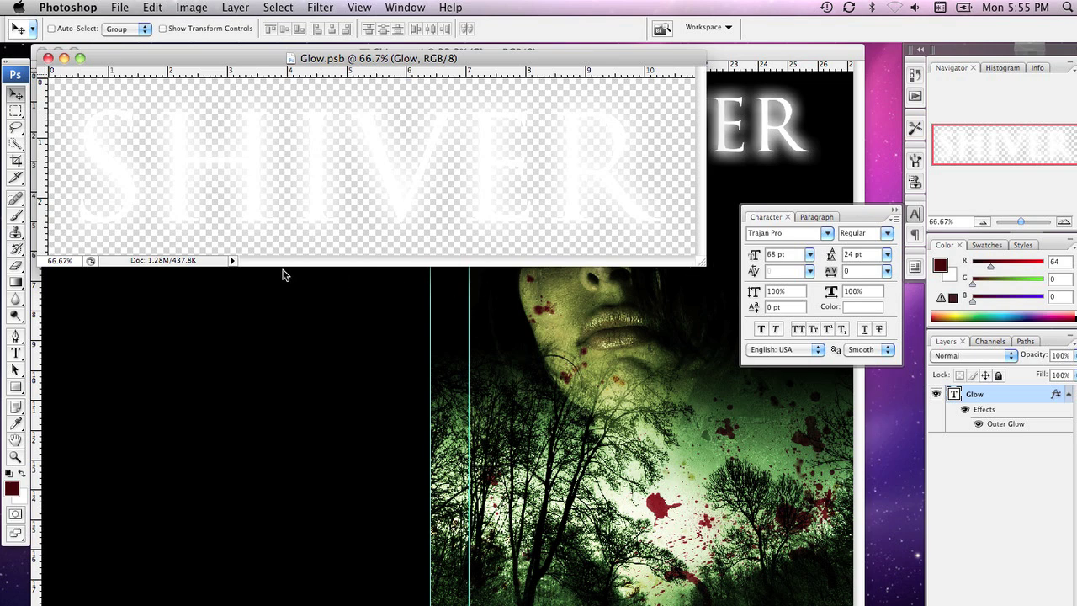
{"action": "left_click", "coordinate": [48, 59]}
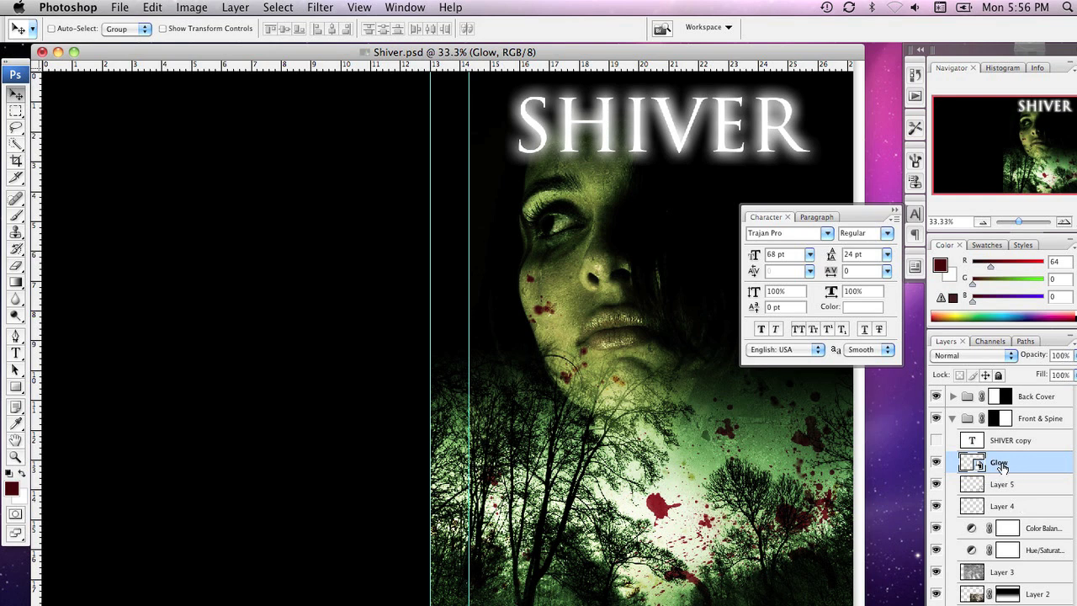
Apply a Motion Blur to the Glow smart object with a 90° angle and a distance of 263 pixels
{"action": "left_click", "coordinate": [320, 7]}
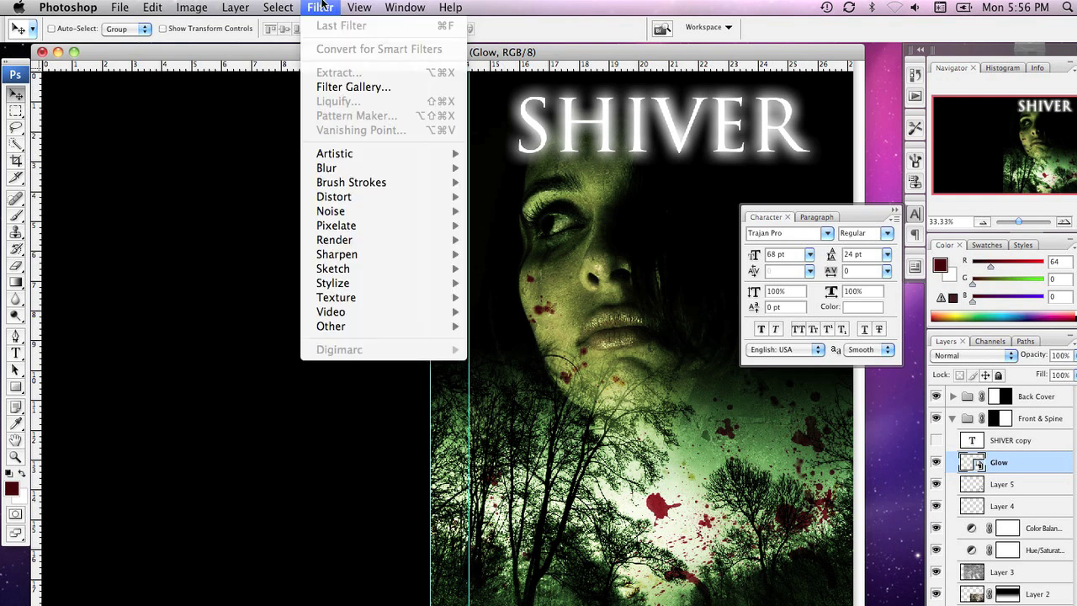
{"action": "mouse_move", "coordinate": [350, 171]}
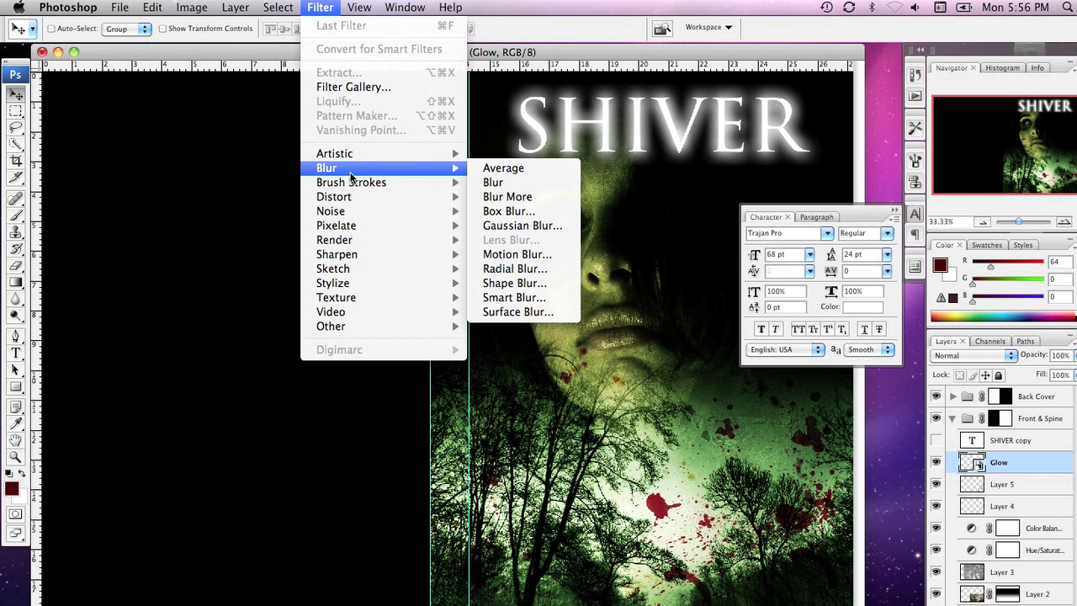
{"action": "left_click", "coordinate": [525, 254]}
{"action": "left_click_drag", "start_coordinate": [622, 125], "coordinate": [622, 191]}
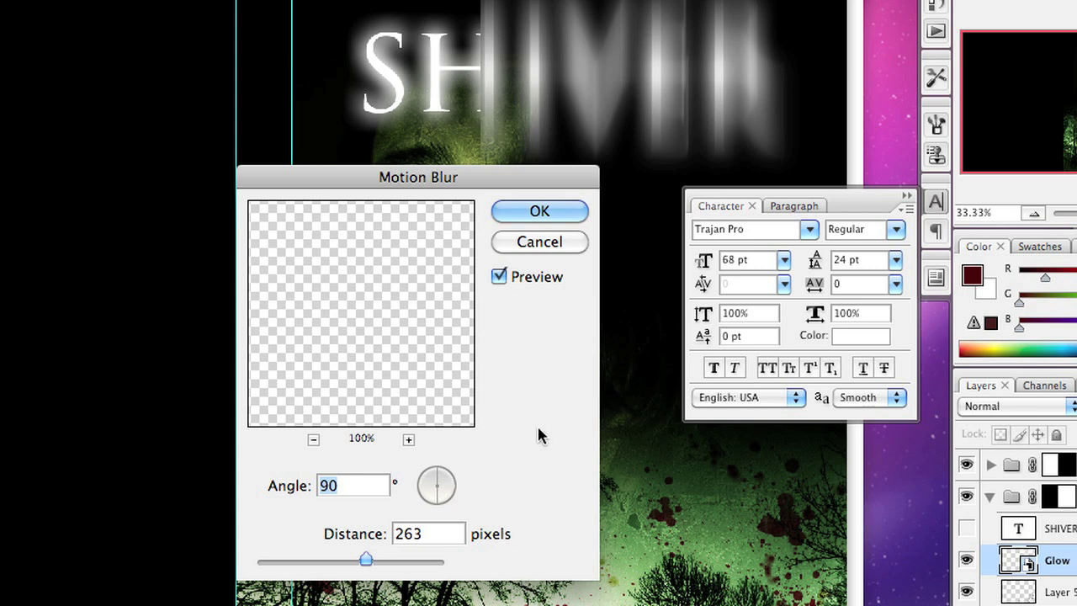
{"action": "left_click", "coordinate": [539, 213]}
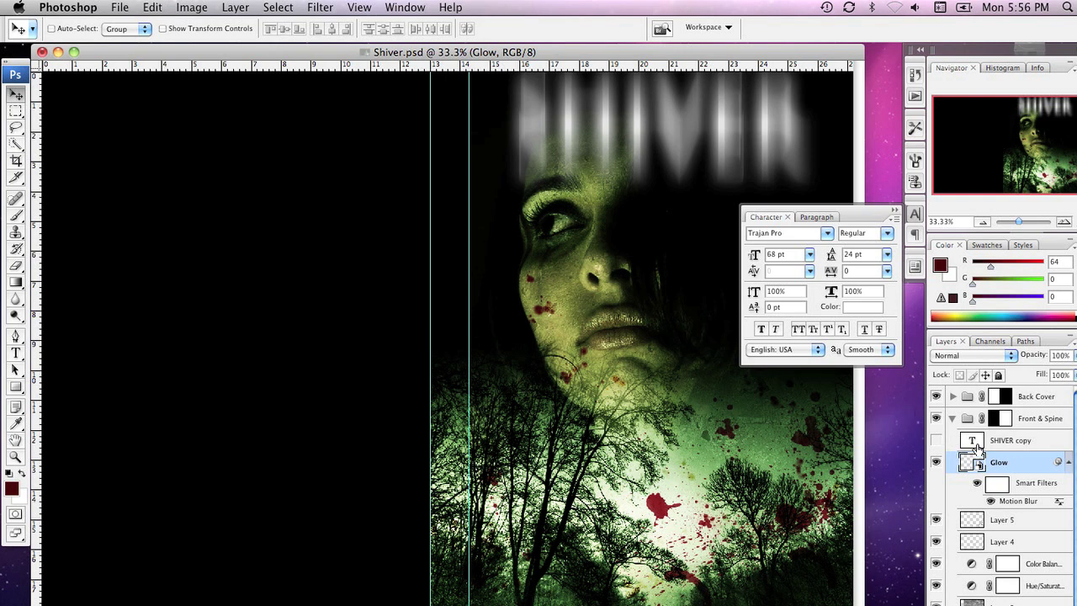
Show the SHIVER copy layer and reduce the Glow layer's opacity to 80%
{"action": "left_click", "coordinate": [935, 442]}
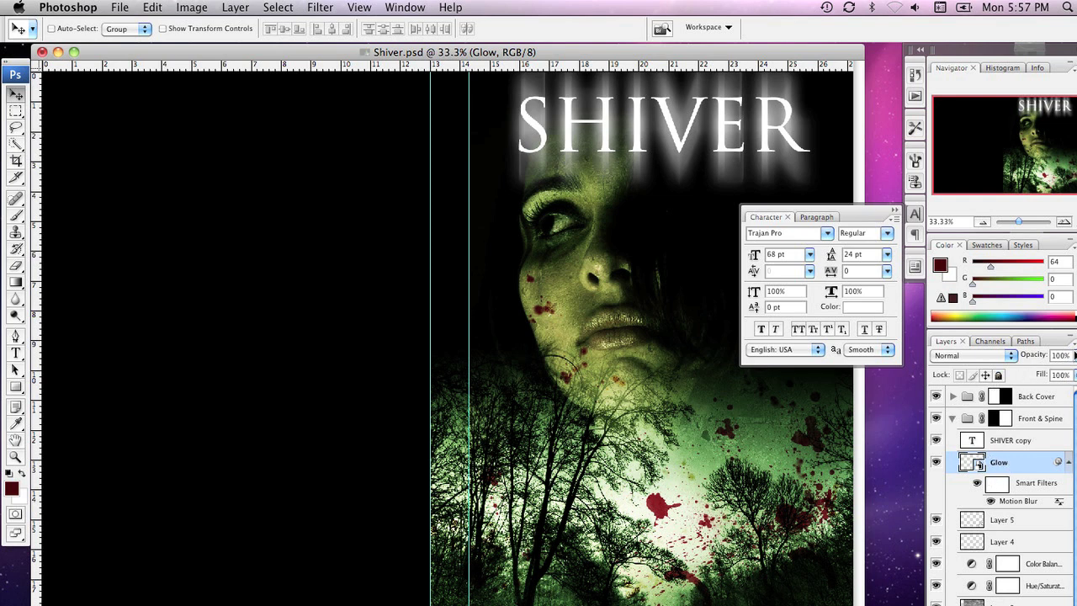
{"action": "left_click", "coordinate": [1074, 355]}
{"action": "left_click_drag", "start_coordinate": [1071, 375], "coordinate": [1059, 374]}
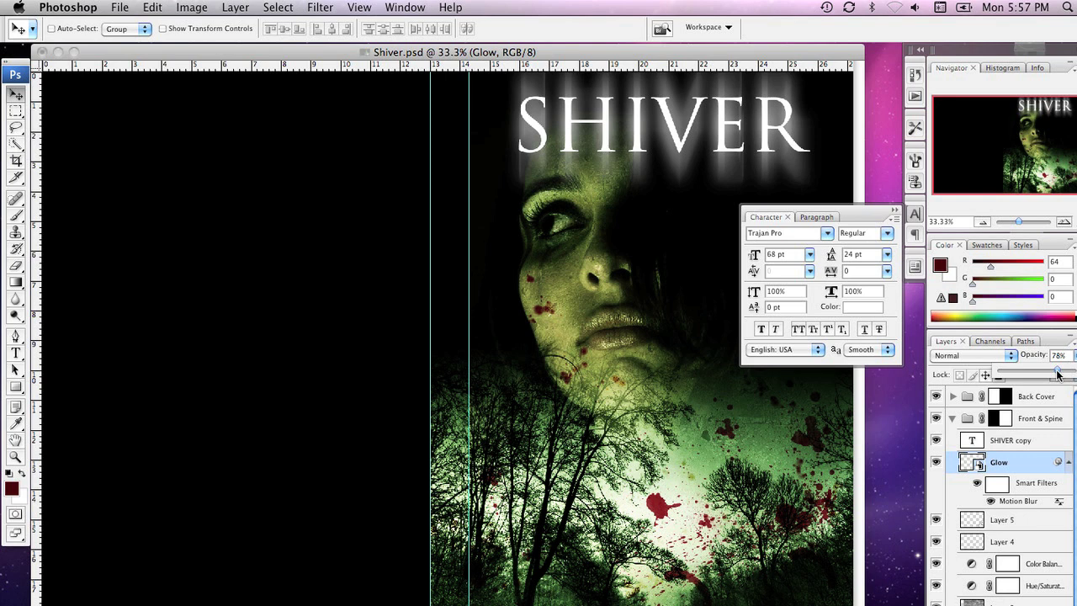
{"action": "mouse_move", "coordinate": [1058, 374]}
{"action": "left_mouse_down"}
{"action": "mouse_move", "coordinate": [1047, 374]}
{"action": "mouse_move", "coordinate": [1058, 374]}
{"action": "left_mouse_up"}
{"action": "left_click", "coordinate": [894, 211]}
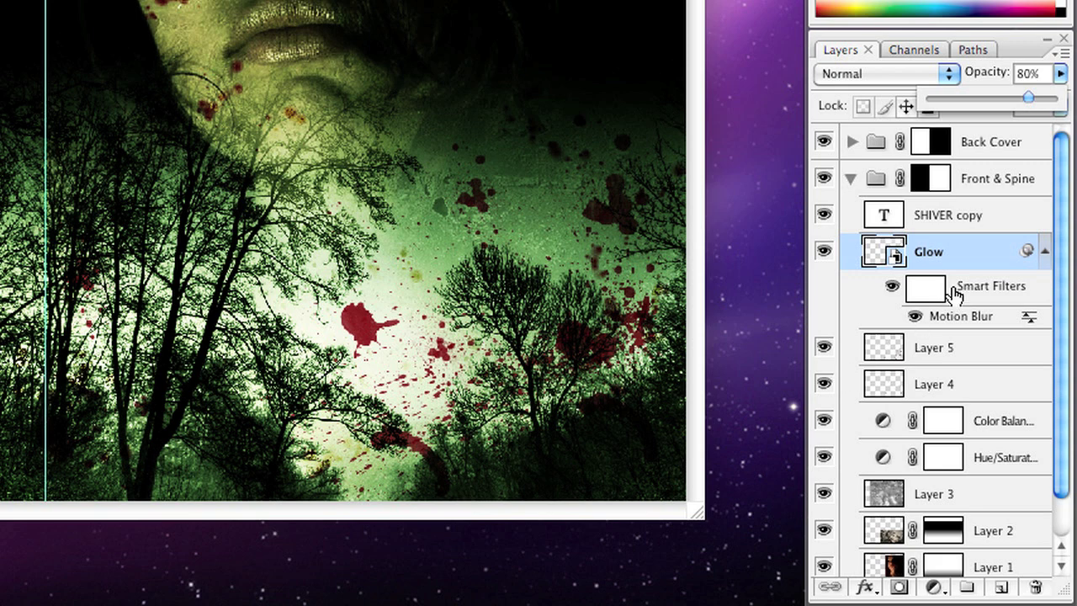
Group the SHIVER copy and Glow layers and name the group Title
{"action": "left_click", "coordinate": [990, 222], "text": "shift"}
{"action": "left_click_drag", "start_coordinate": [969, 222], "coordinate": [968, 588]}
{"action": "double_click", "coordinate": [942, 211]}
{"action": "type", "text": "Titl"}
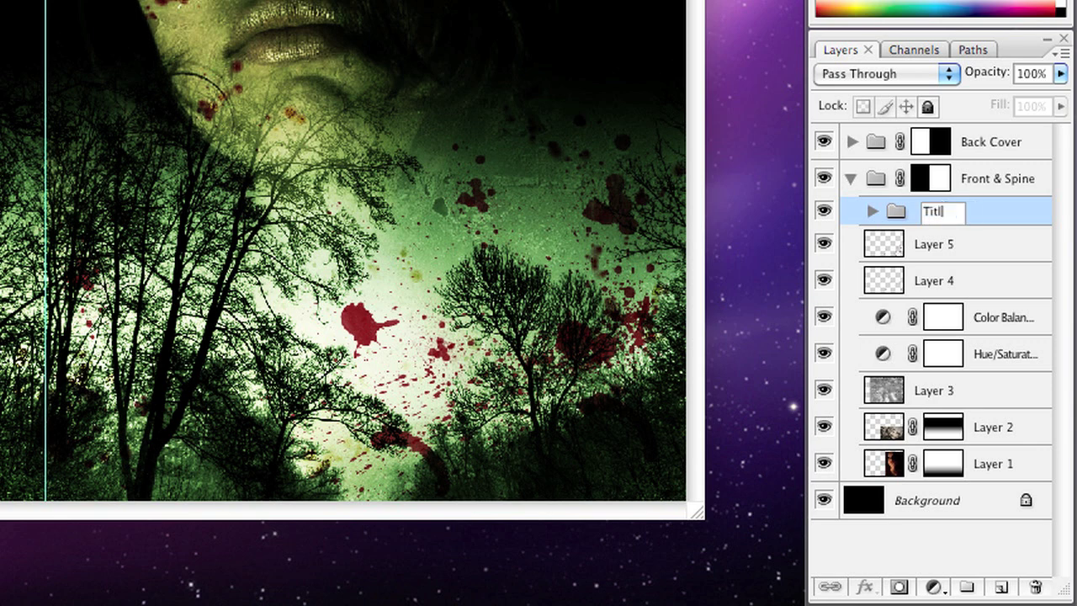
{"action": "type", "text": "e"}
{"action": "key", "text": "Return"}
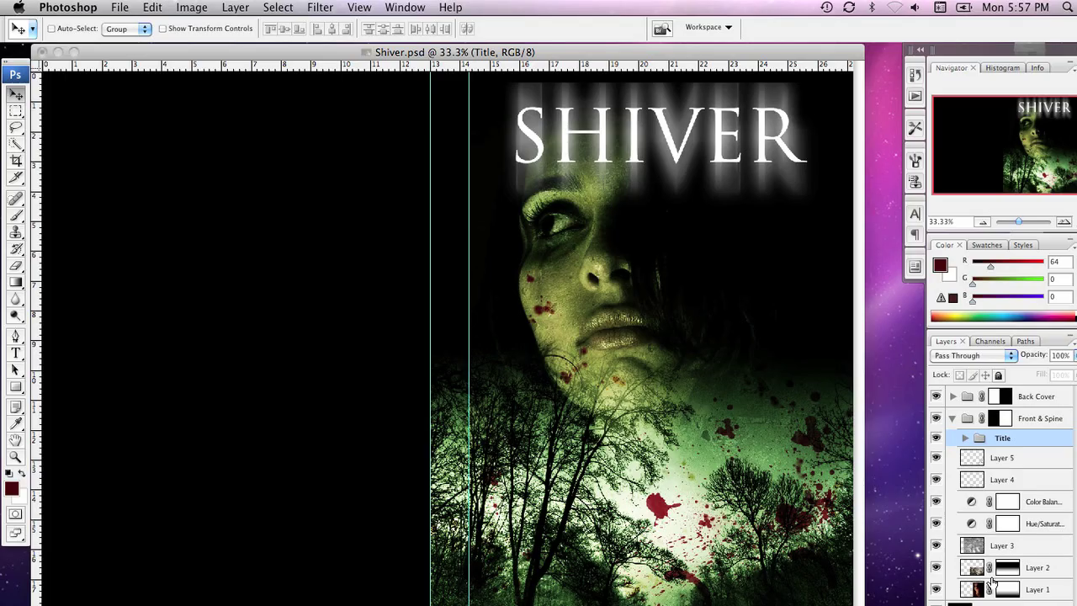
Shift the face on Layer 1 and the trees on Layer 2 slightly down and to the left
{"action": "left_click", "coordinate": [1037, 589]}
{"action": "left_click_drag", "start_coordinate": [625, 260], "coordinate": [619, 277]}
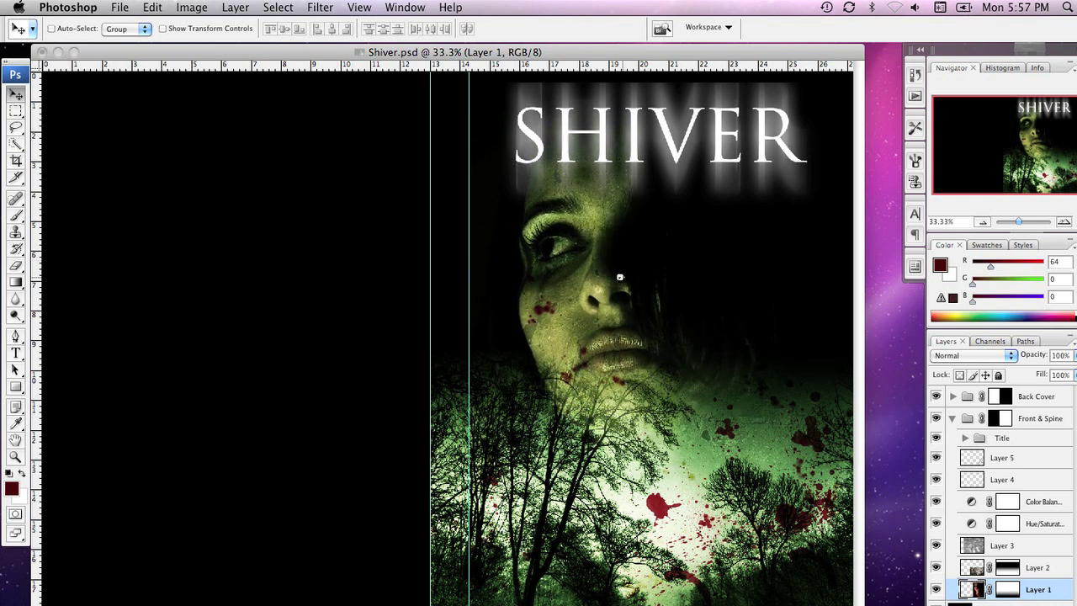
{"action": "left_click", "coordinate": [1037, 567]}
{"action": "left_click_drag", "start_coordinate": [671, 459], "coordinate": [663, 474]}
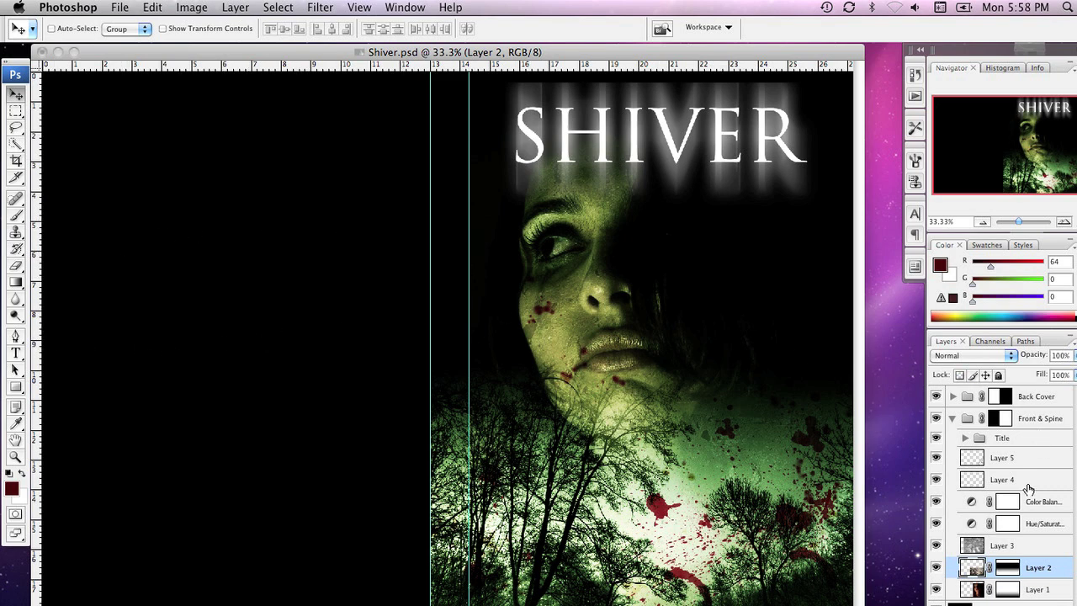
Add a Multiply Drop Shadow to the SHIVER copy layer in the Title group, slightly adjusting its distance and comparing with the effect off
{"action": "left_click", "coordinate": [964, 438]}
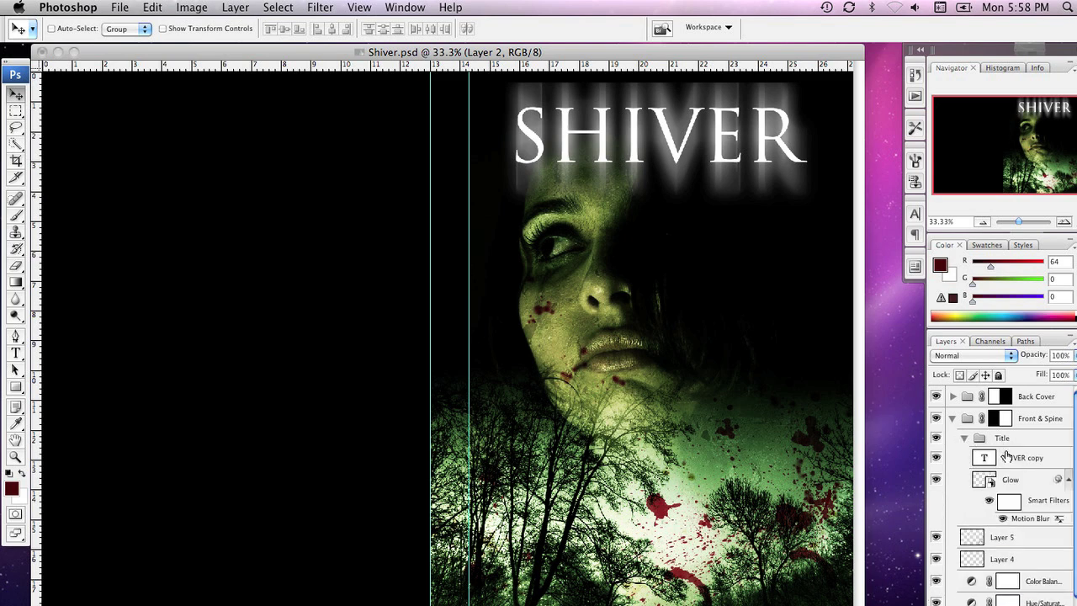
{"action": "left_click", "coordinate": [1006, 456]}
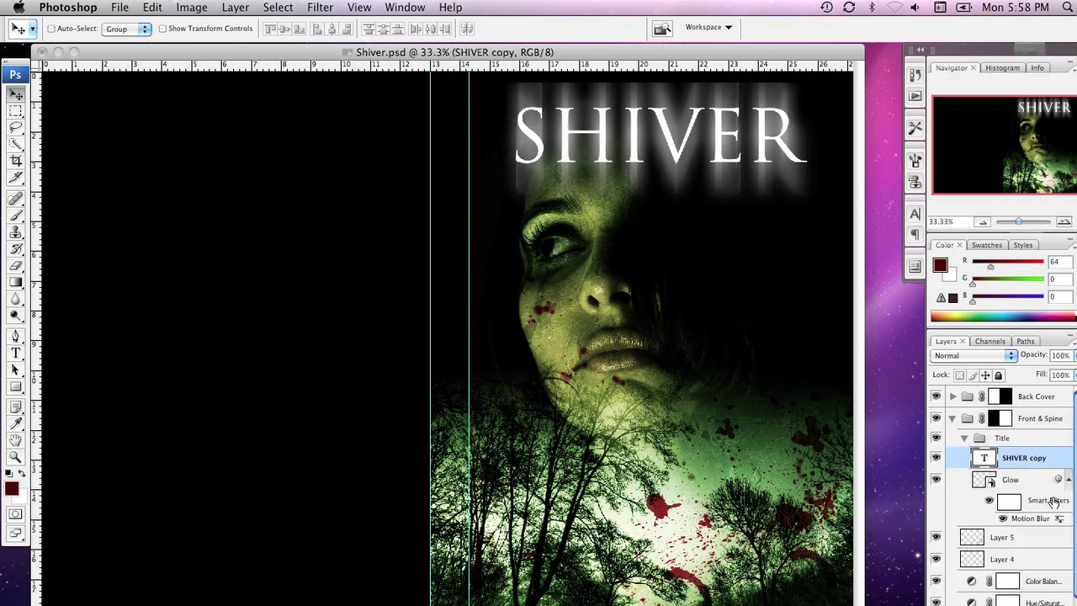
{"action": "right_click", "coordinate": [952, 537]}
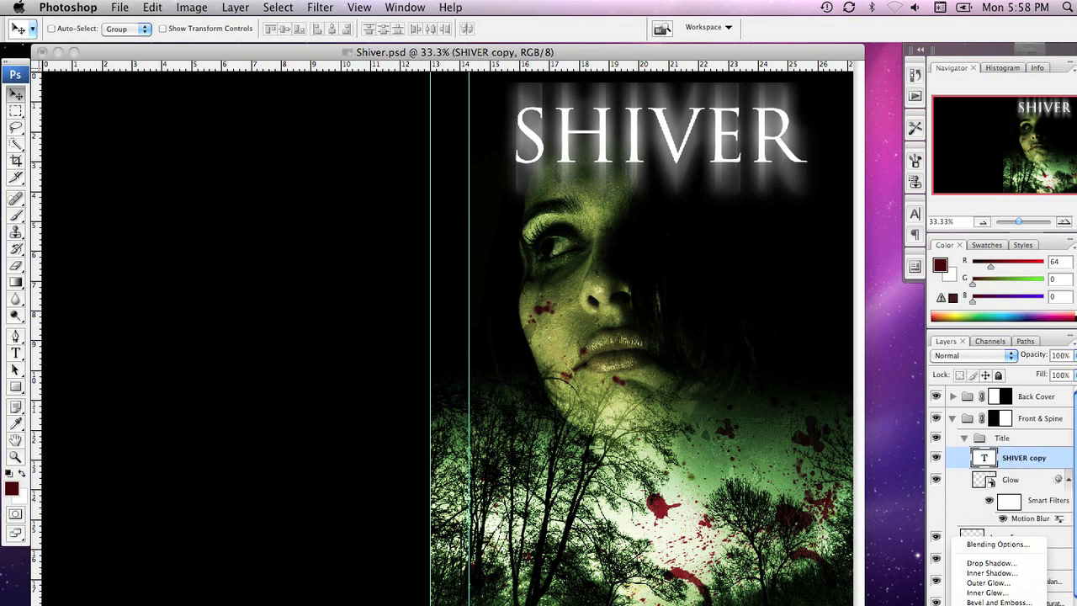
{"action": "left_click", "coordinate": [995, 566]}
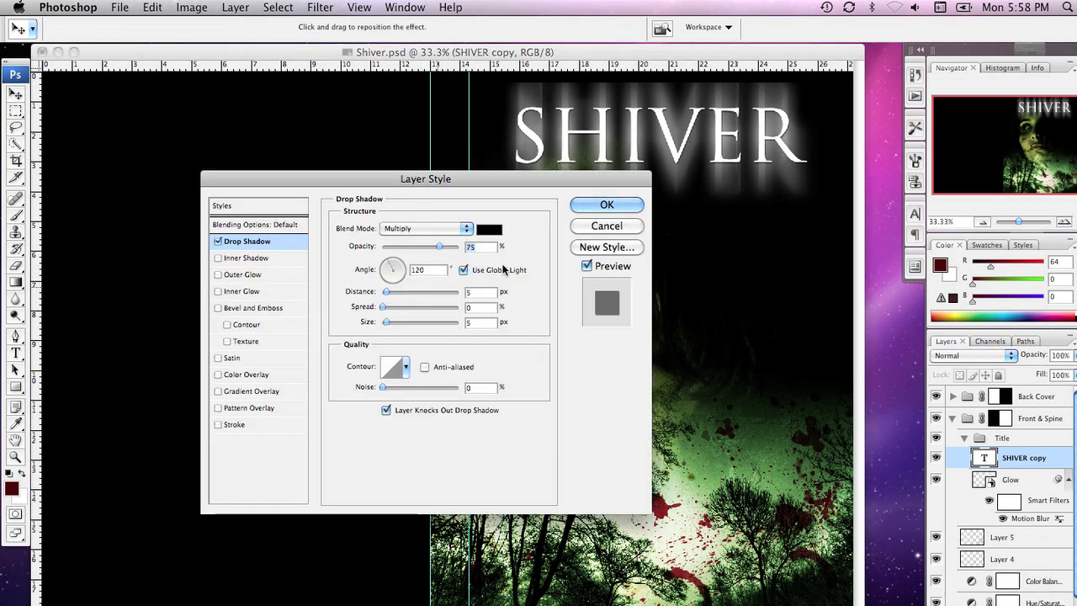
{"action": "left_click_drag", "start_coordinate": [385, 292], "coordinate": [386, 296]}
{"action": "left_click", "coordinate": [217, 241]}
{"action": "left_click", "coordinate": [217, 241]}
{"action": "left_click", "coordinate": [607, 205]}
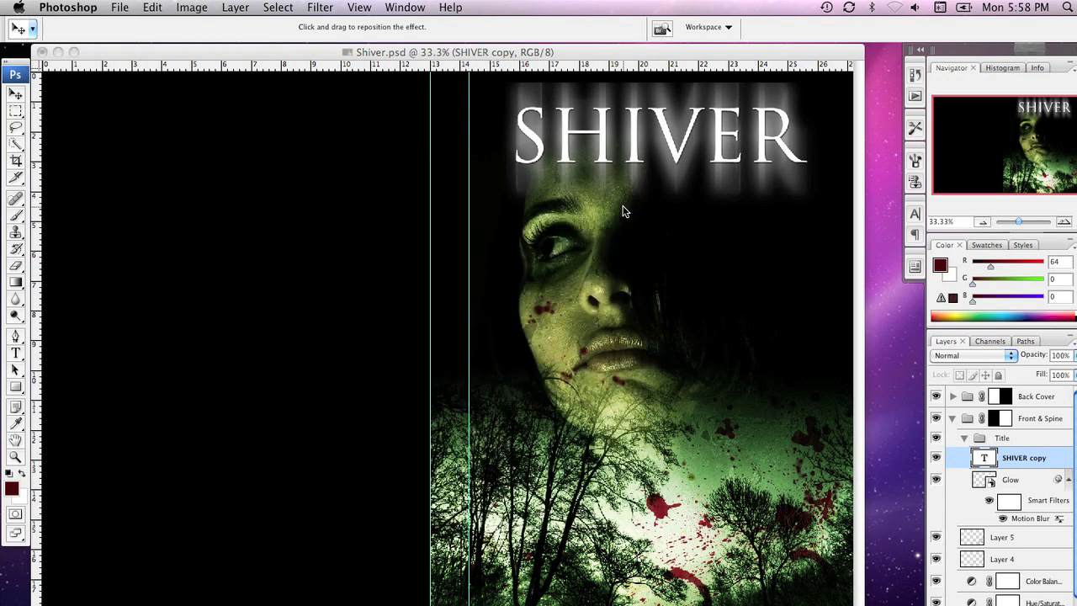
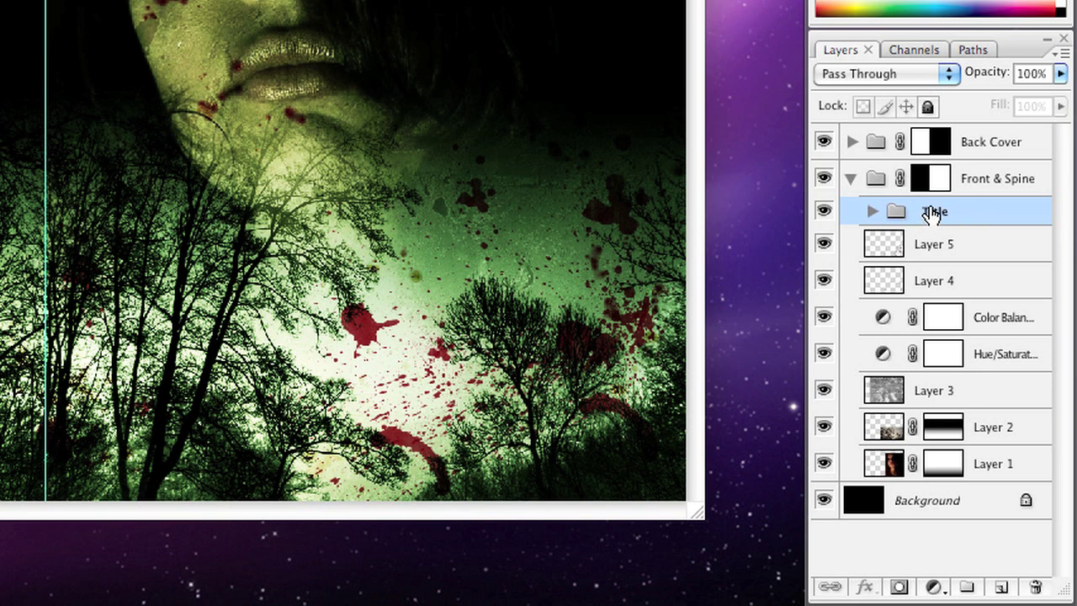
Duplicate the Title group as Title Spine and place the copy below the original title on the front cover
{"action": "left_click_drag", "start_coordinate": [932, 215], "coordinate": [998, 584]}
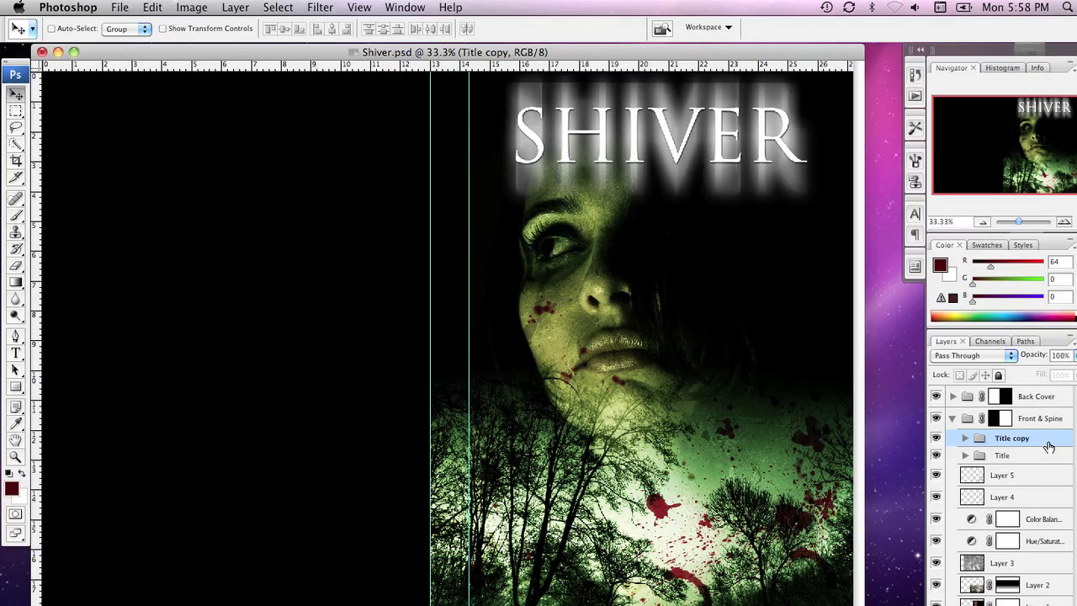
{"action": "left_click_drag", "start_coordinate": [709, 162], "coordinate": [709, 330]}
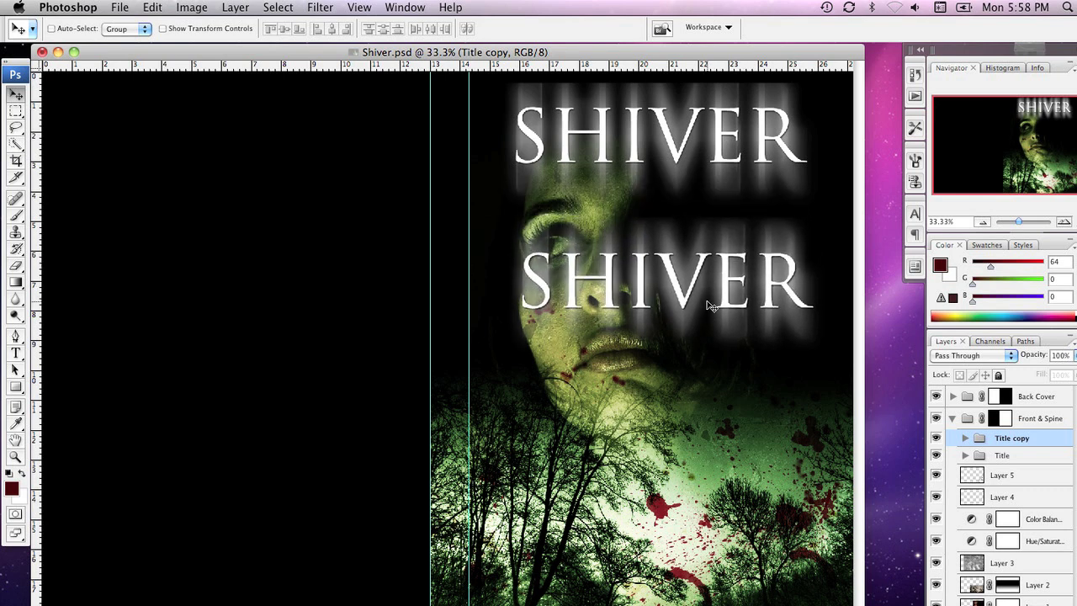
{"action": "double_click", "coordinate": [1014, 438]}
{"action": "type", "text": "Tit"}
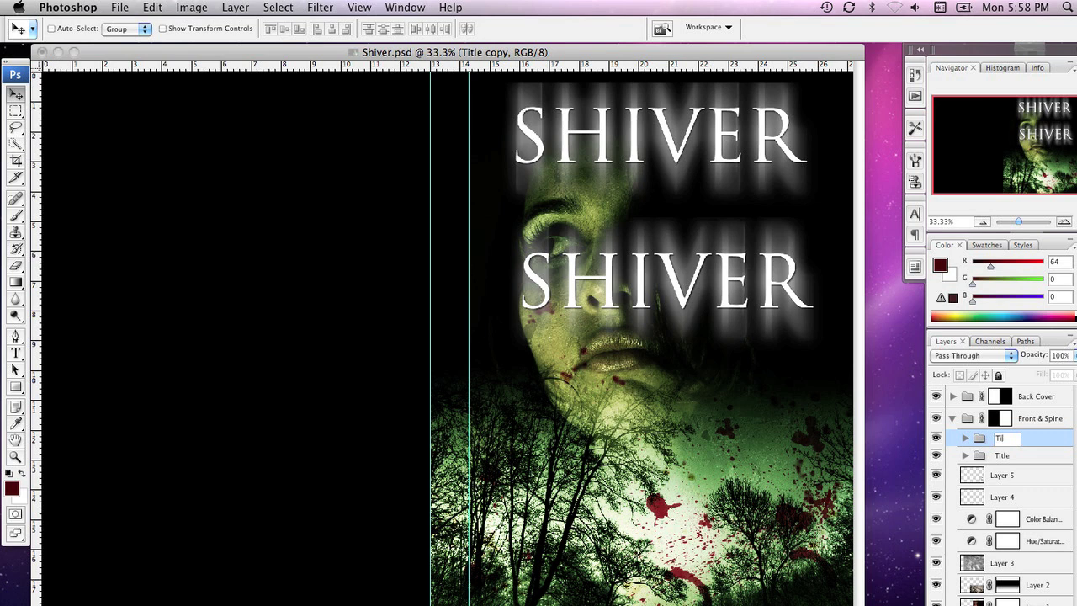
{"action": "type", "text": "le Spine"}
{"action": "key", "text": "Return"}
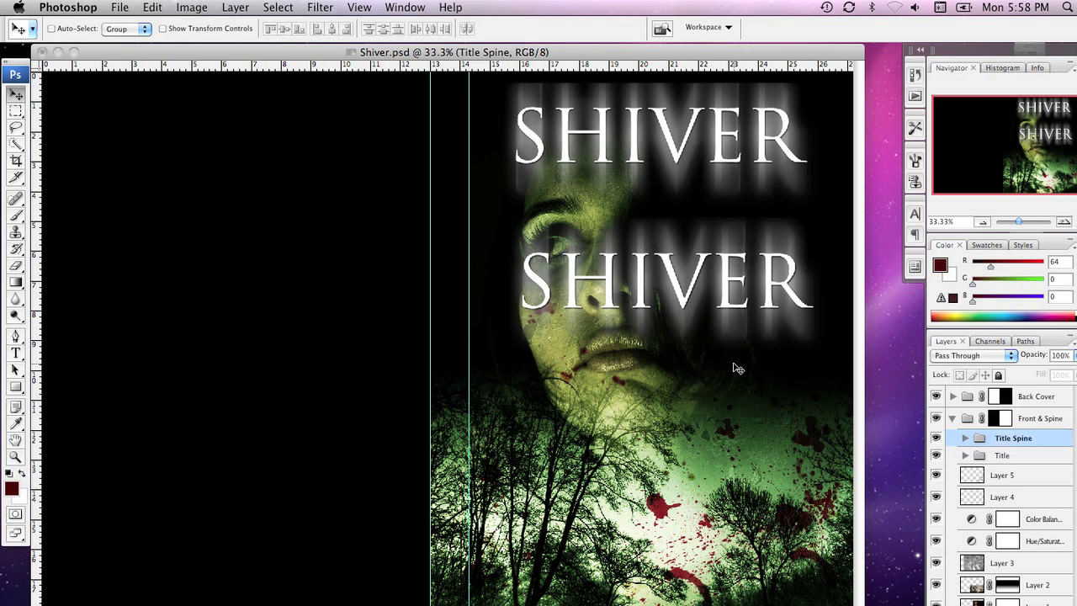
Scale down the Title Spine group, rotate it 90° clockwise to read downward, and centre it between the spine guides
{"action": "key", "text": "super+t"}
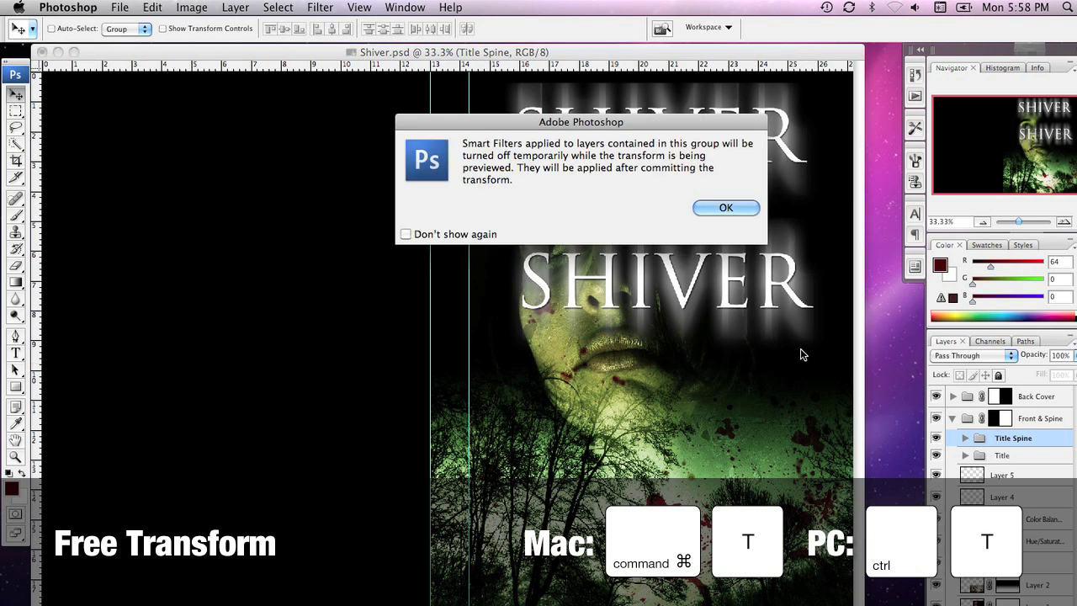
{"action": "left_click", "coordinate": [712, 207]}
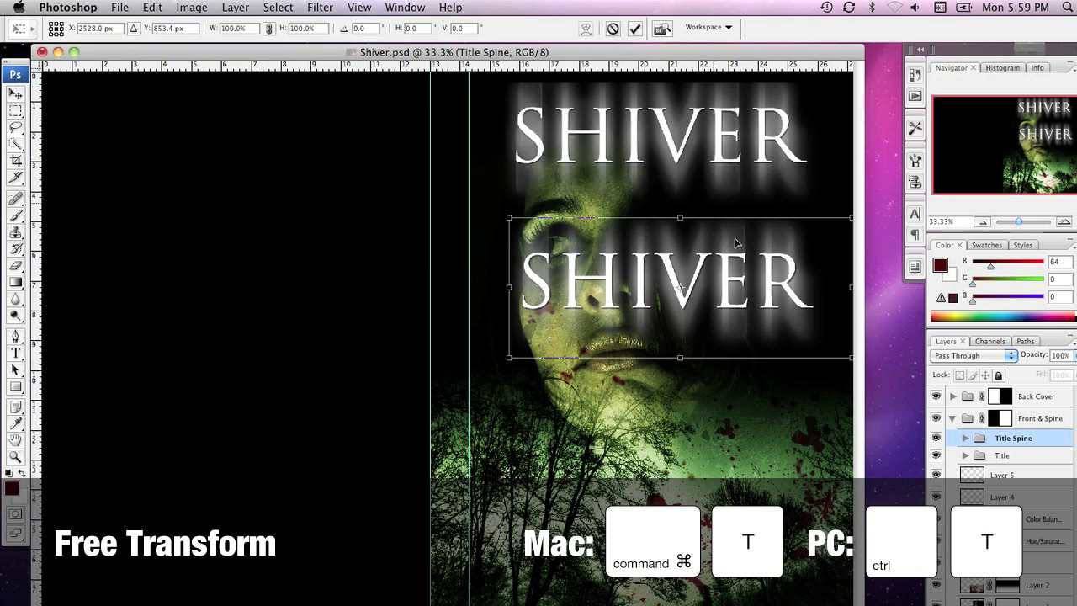
{"action": "left_click_drag", "start_coordinate": [510, 211], "coordinate": [732, 308]}
{"action": "left_click_drag", "start_coordinate": [825, 337], "coordinate": [451, 369]}
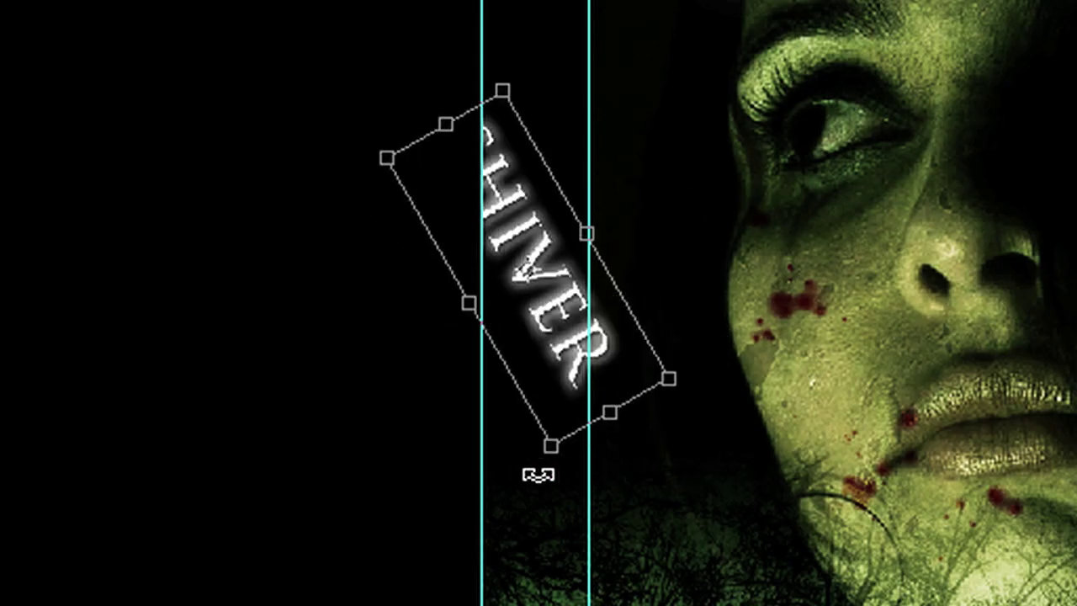
{"action": "left_click_drag", "start_coordinate": [538, 475], "coordinate": [463, 471]}
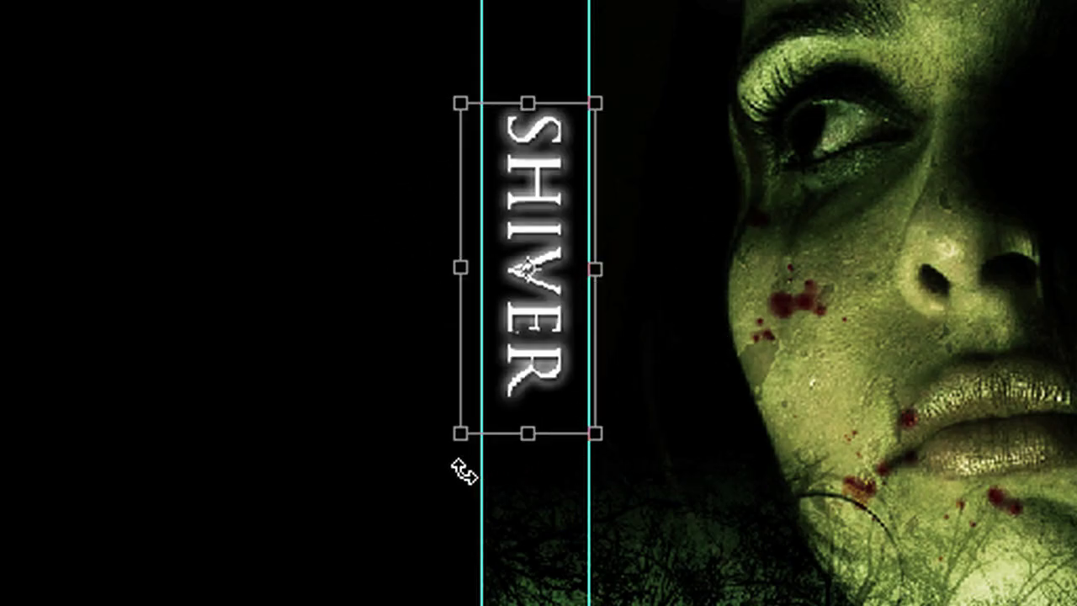
{"action": "left_click_drag", "start_coordinate": [583, 438], "coordinate": [567, 402]}
{"action": "left_click_drag", "start_coordinate": [524, 336], "coordinate": [548, 324]}
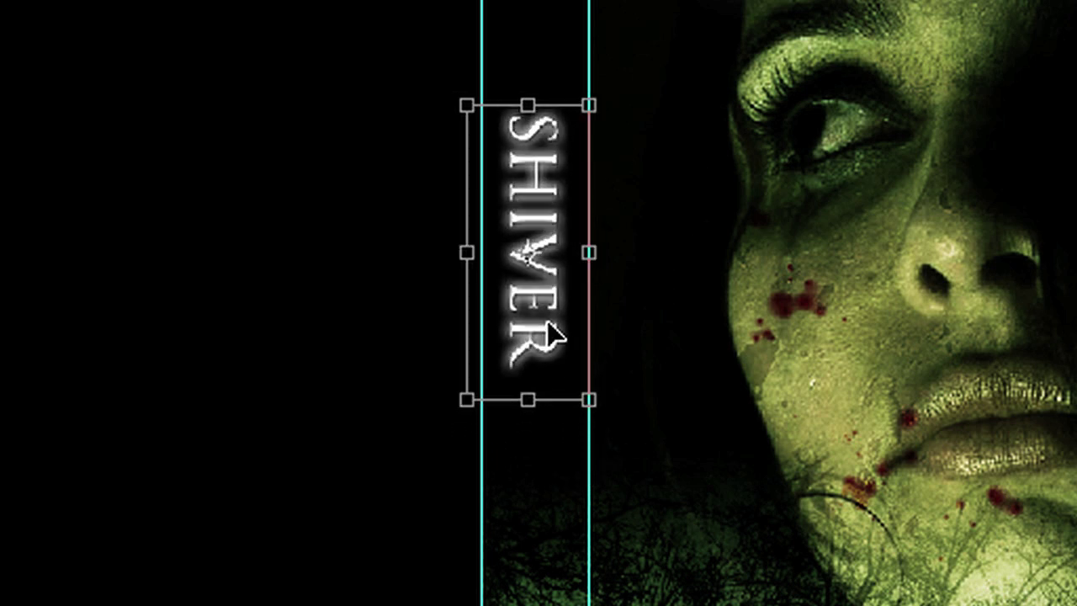
{"action": "key", "text": "Return"}
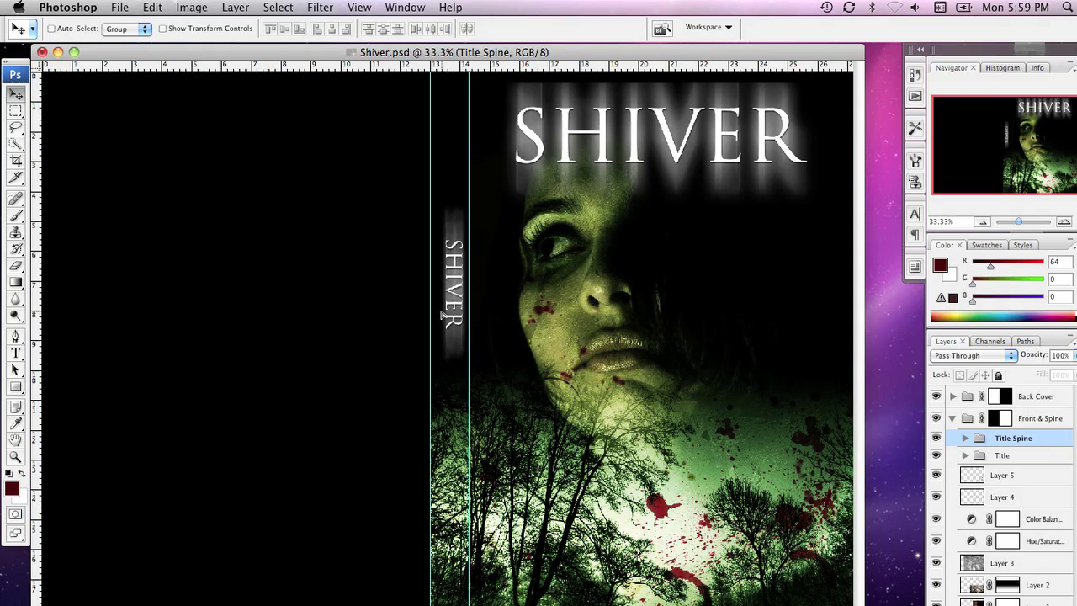
{"action": "left_click_drag", "start_coordinate": [442, 316], "coordinate": [438, 311]}
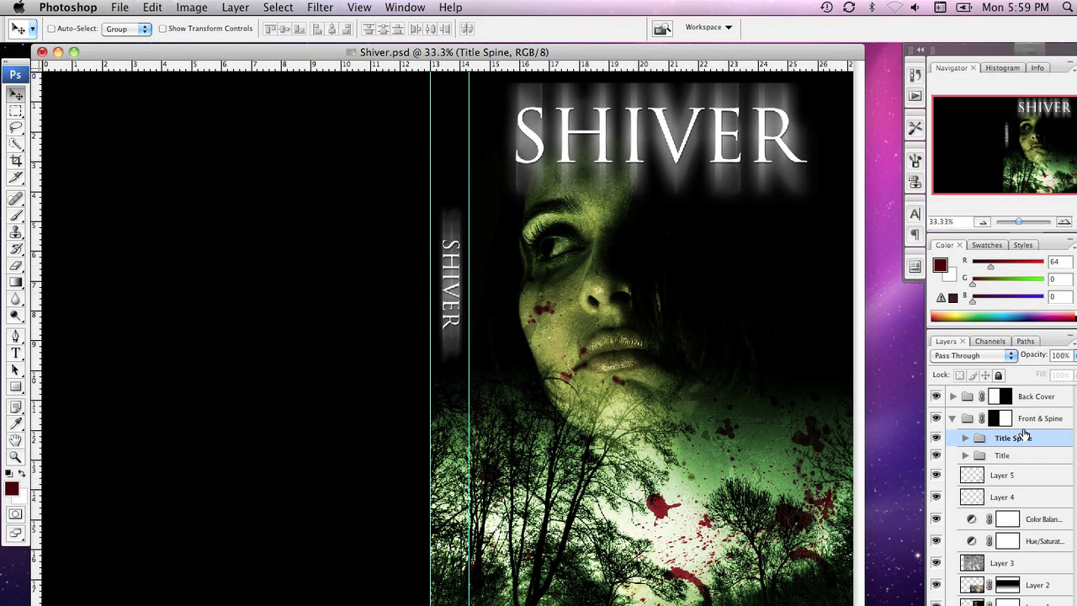
Set the Motion Blur smart filter on the Glow copy layer in Title Spine to angle 0° and distance 92 pixels
{"action": "left_click", "coordinate": [964, 439]}
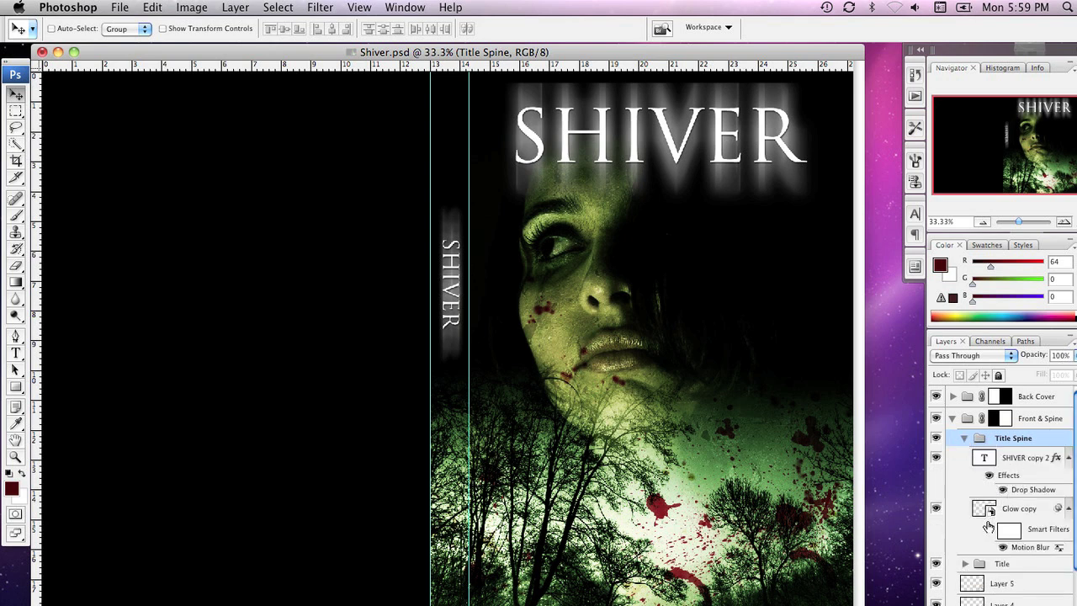
{"action": "double_click", "coordinate": [1031, 547]}
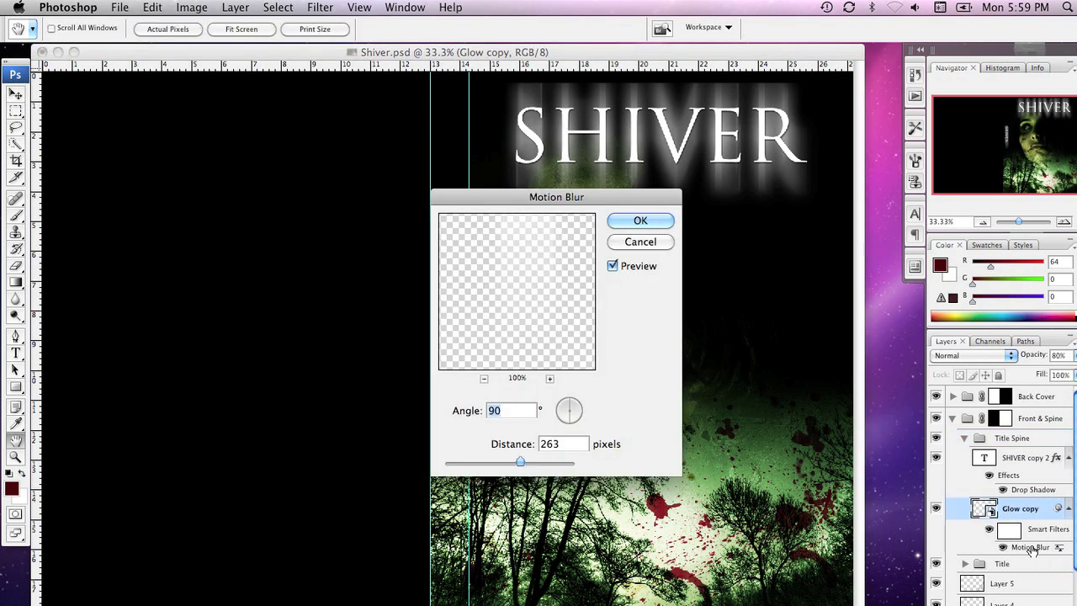
{"action": "left_click_drag", "start_coordinate": [710, 220], "coordinate": [727, 221]}
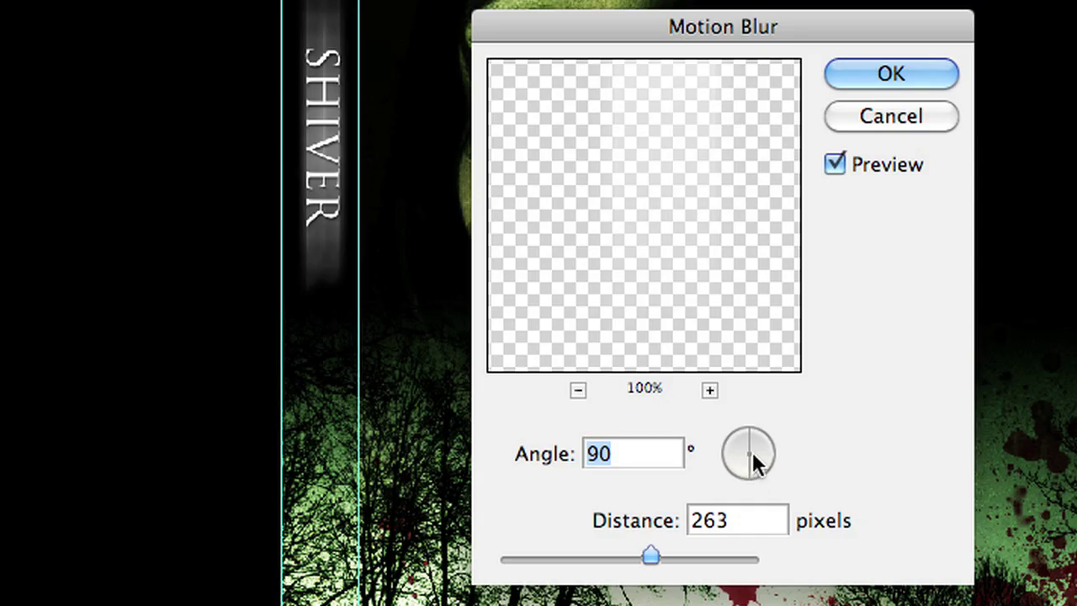
{"action": "left_click", "coordinate": [665, 446]}
{"action": "left_click_drag", "start_coordinate": [751, 464], "coordinate": [777, 451]}
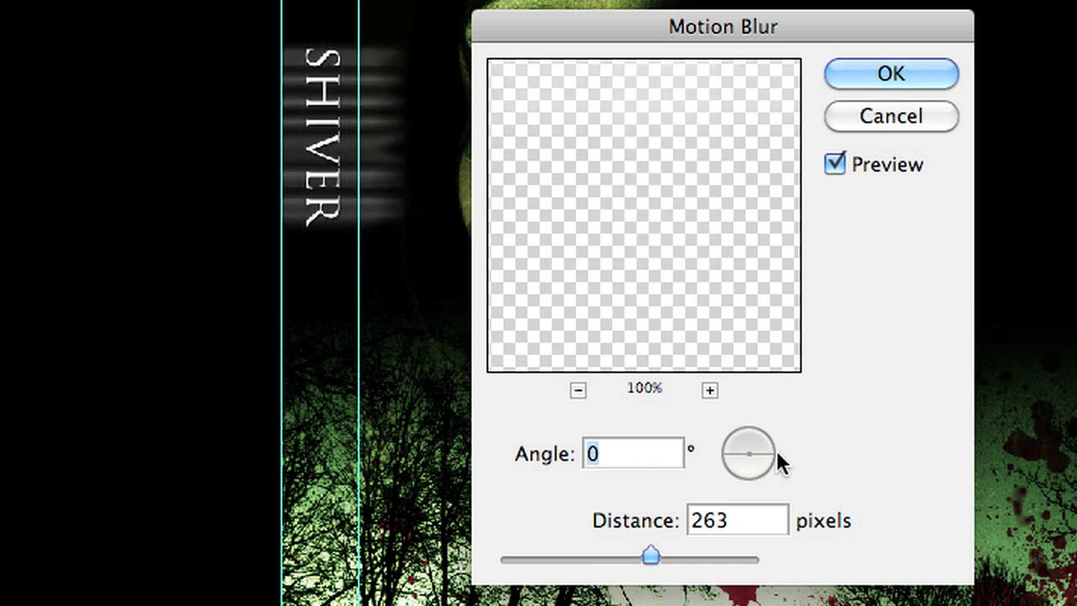
{"action": "left_click_drag", "start_coordinate": [650, 558], "coordinate": [598, 558]}
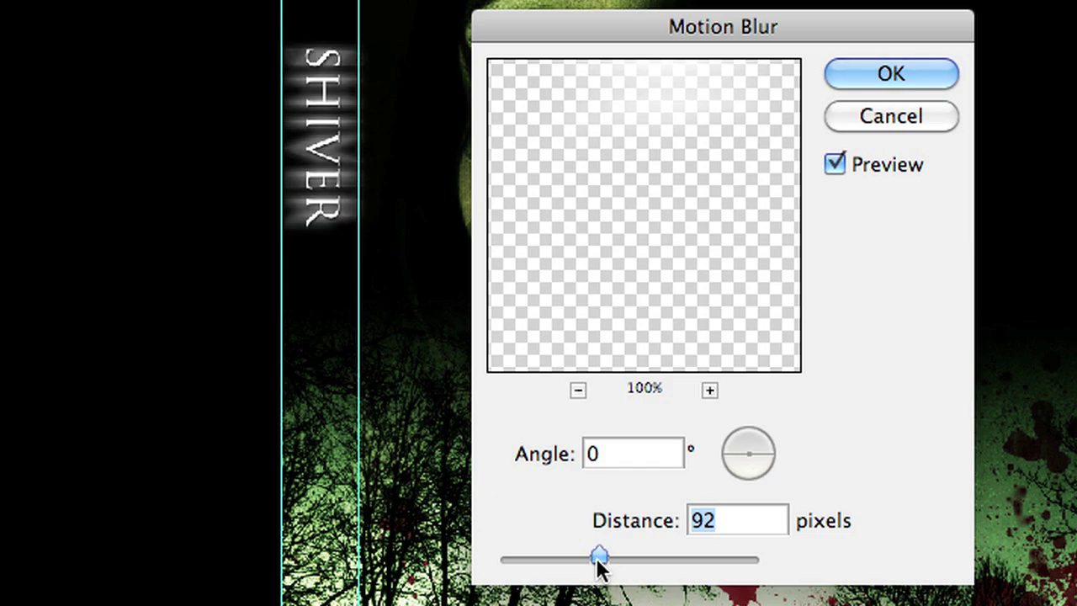
{"action": "key", "text": "Return"}
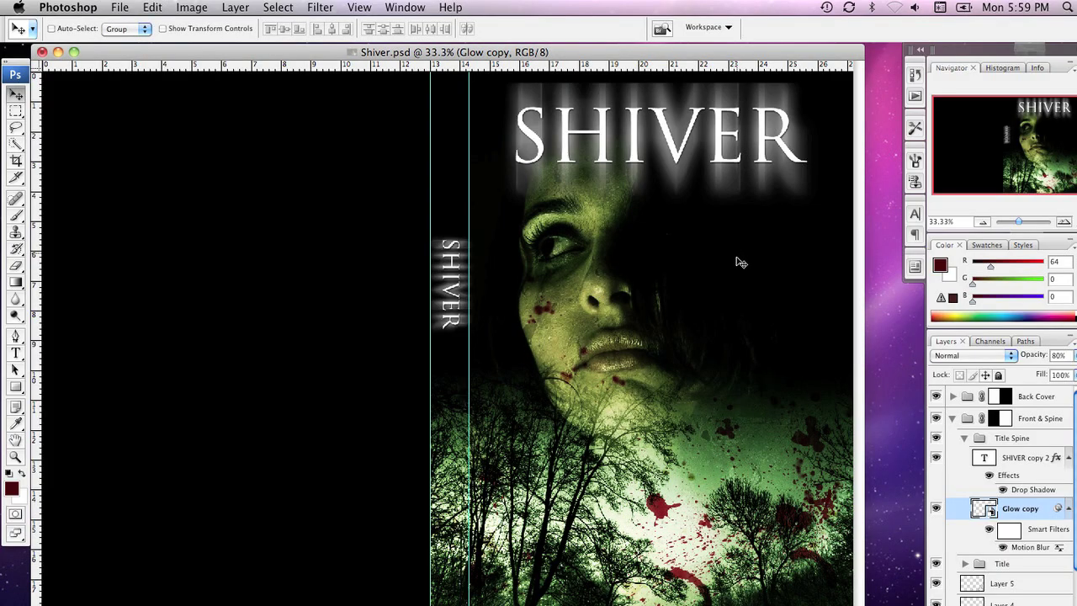